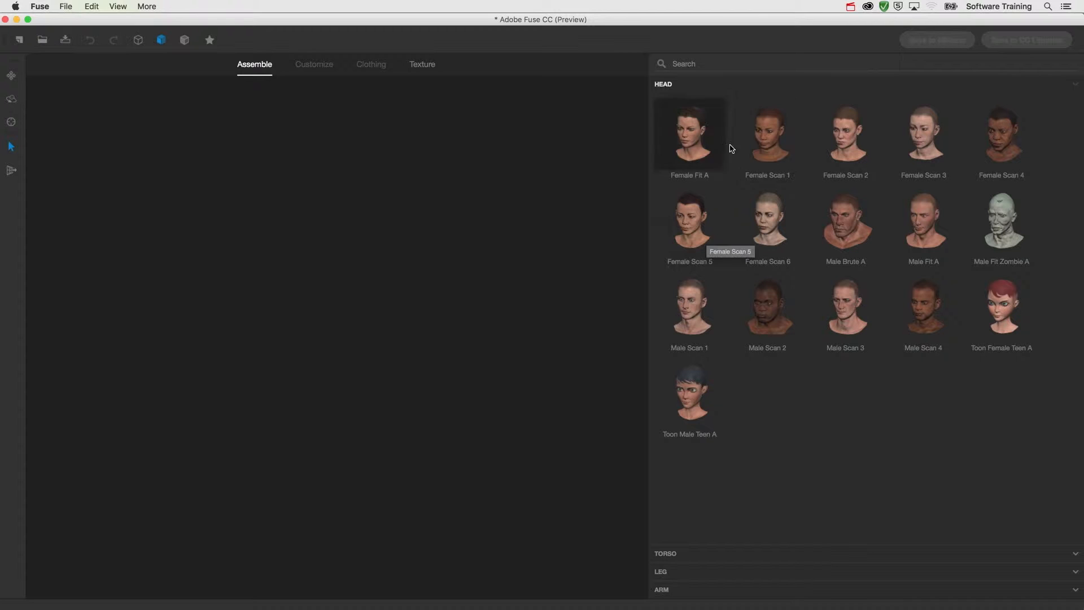
# Assemble a character from the Female Fit A head, Female Scan 2 torso, Female Fit A legs and Female Fit A arms.
pyautogui.click(701, 144)
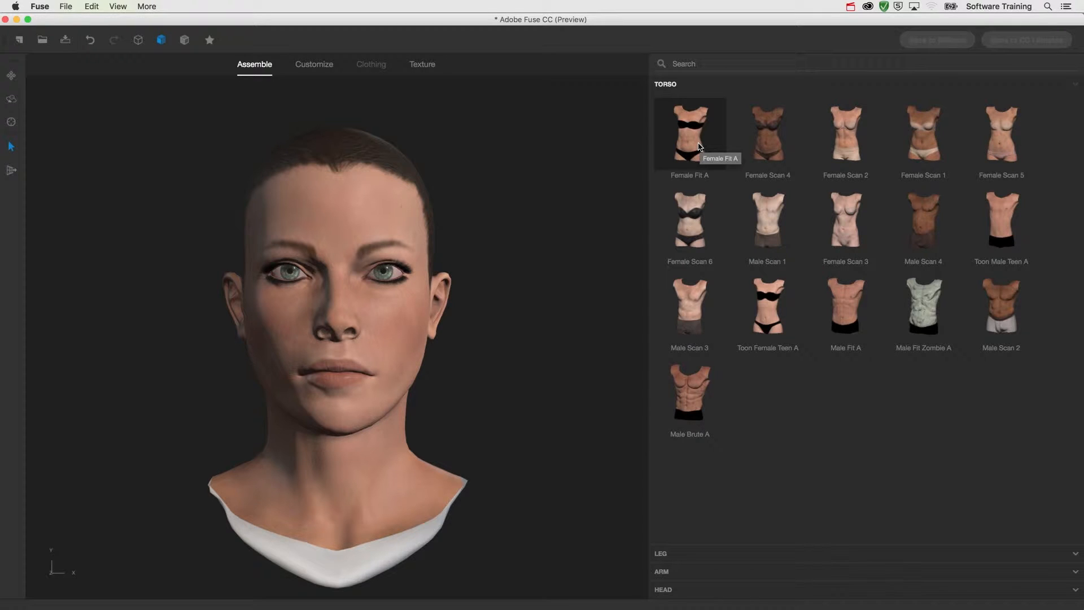
pyautogui.click(856, 149)
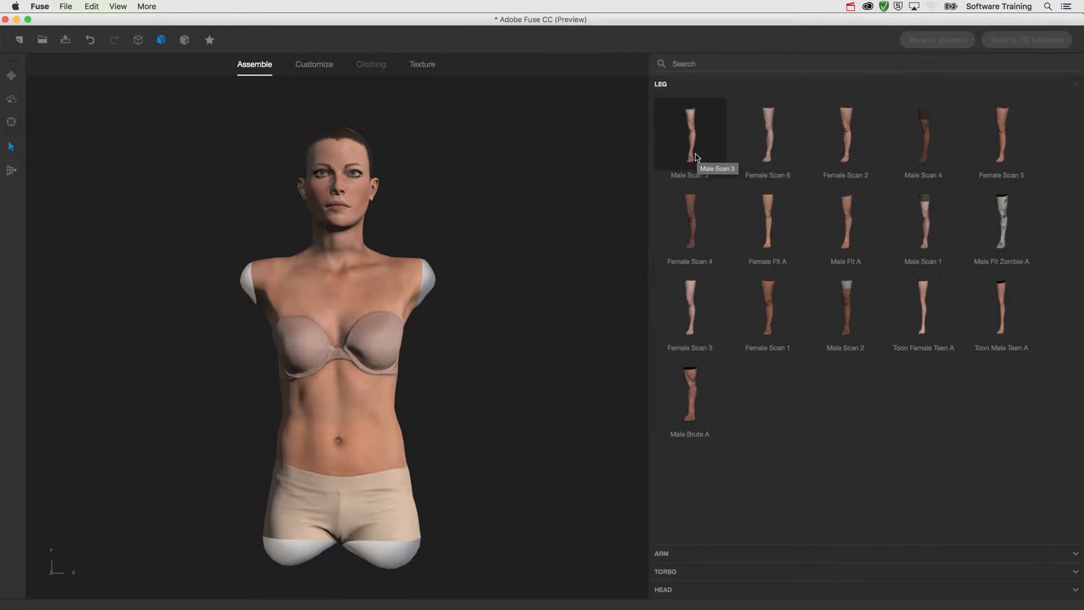
pyautogui.click(763, 226)
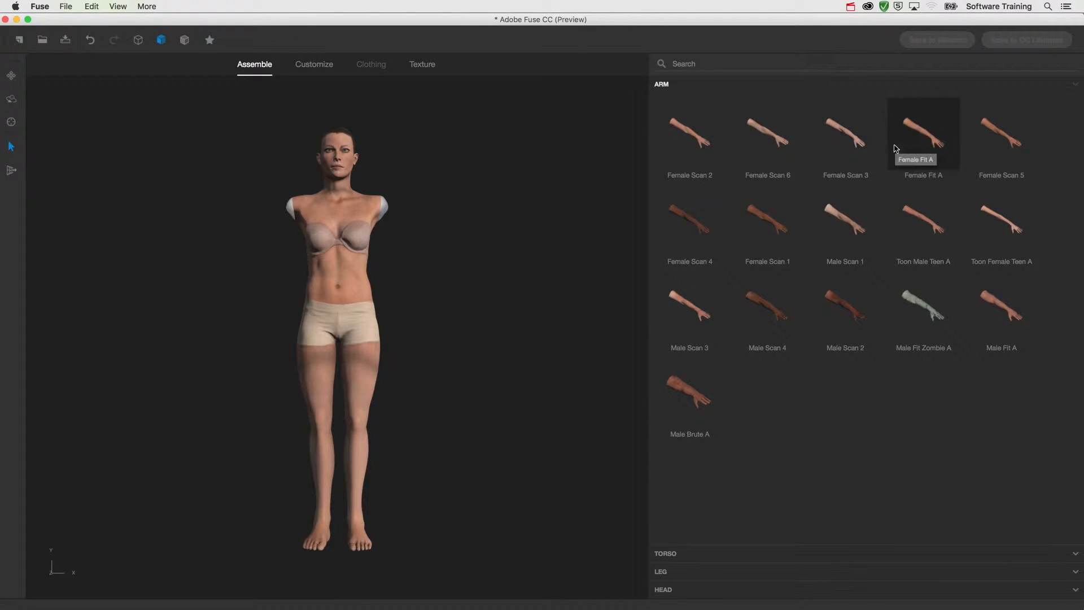
pyautogui.click(925, 141)
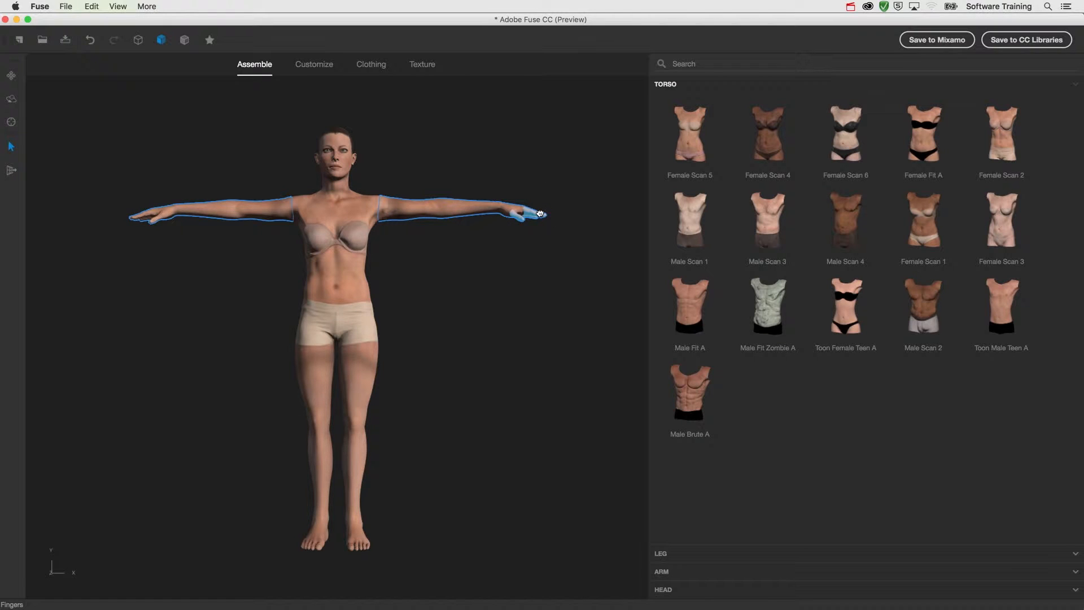
# Customize the character's arms, setting Bicep Small/Big to 8, Elbows Inward/Outward to -1 and Fingers Long/Short to 7.
pyautogui.click(352, 544)
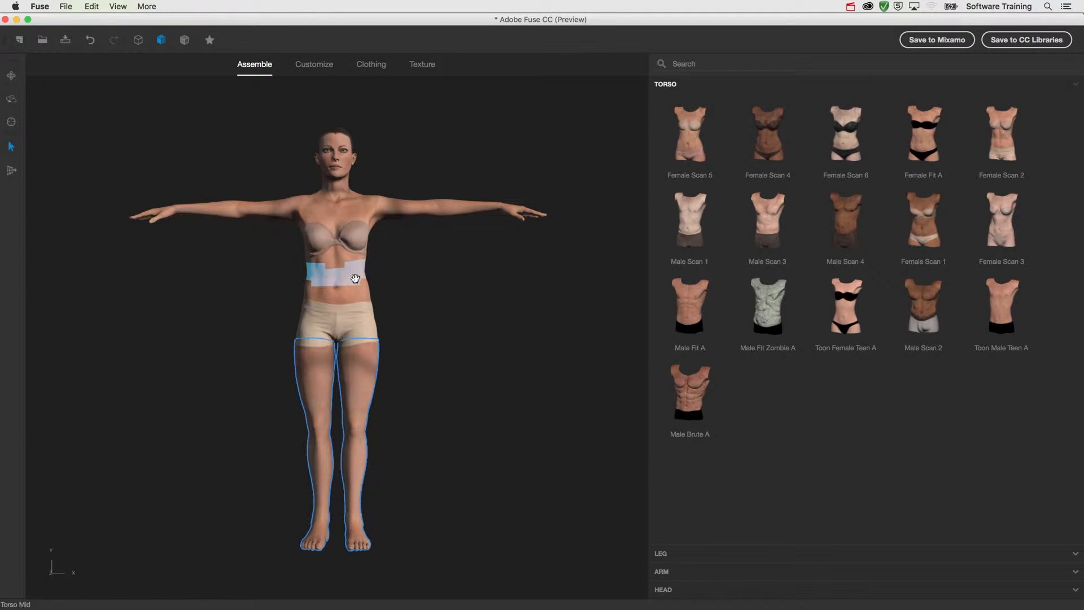
pyautogui.moveTo(446, 303); pyautogui.dragTo(393, 320)
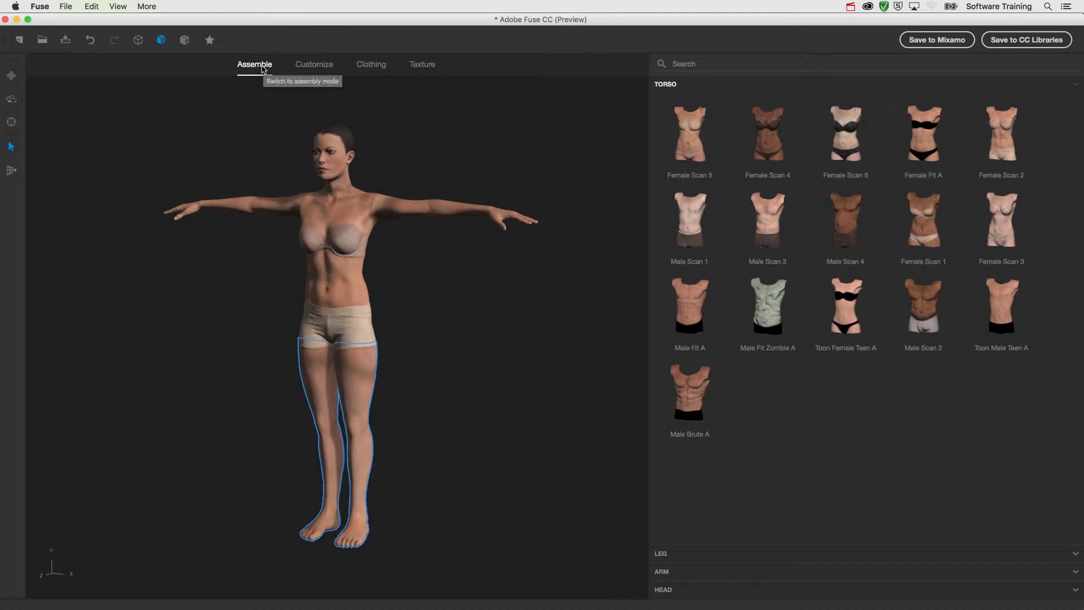
pyautogui.click(311, 66)
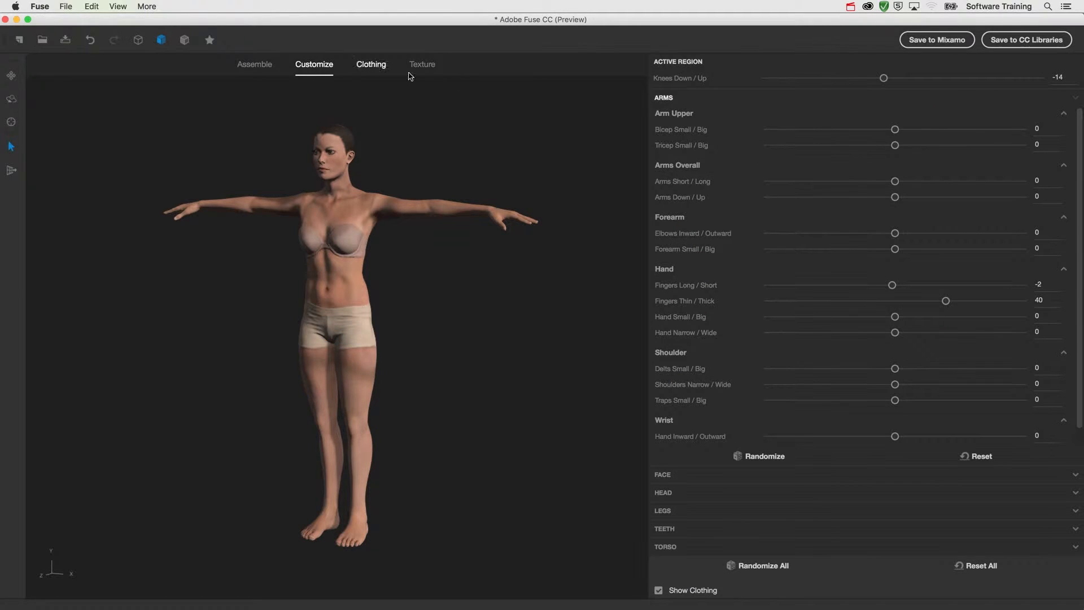
pyautogui.moveTo(891, 130)
pyautogui.mouseDown()
pyautogui.moveTo(948, 132)
pyautogui.moveTo(860, 130)
pyautogui.moveTo(921, 138)
pyautogui.moveTo(911, 139)
pyautogui.mouseUp()
pyautogui.moveTo(895, 235)
pyautogui.mouseDown()
pyautogui.moveTo(960, 236)
pyautogui.moveTo(897, 236)
pyautogui.mouseUp()
pyautogui.moveTo(892, 285)
pyautogui.mouseDown()
pyautogui.moveTo(936, 285)
pyautogui.moveTo(889, 287)
pyautogui.moveTo(906, 286)
pyautogui.mouseUp()
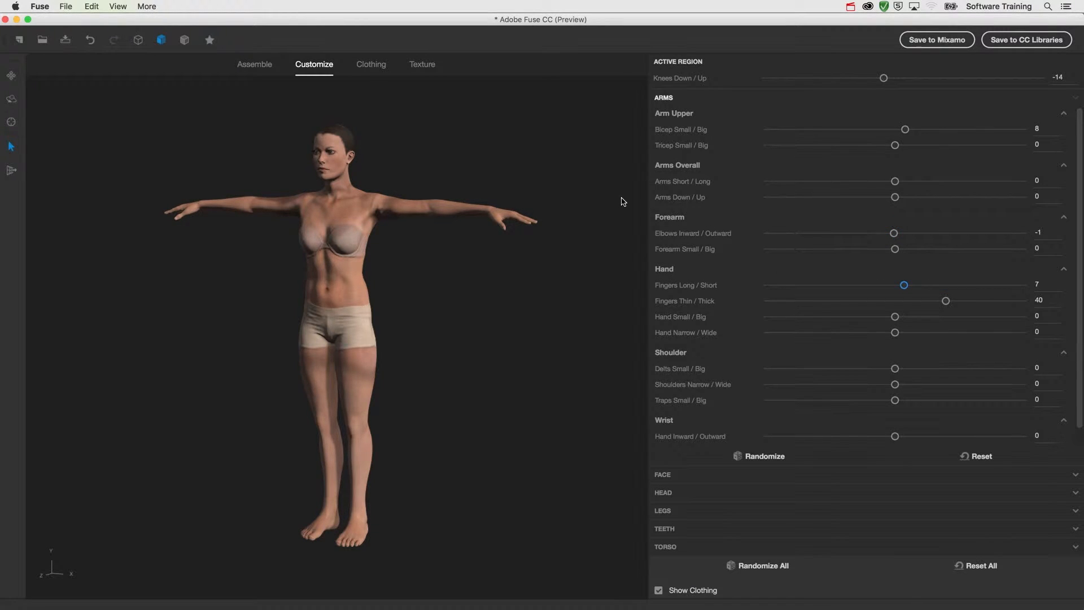
# Dress the character in the athletic racerback tank top and the Bootcut Pant.
pyautogui.click(371, 64)
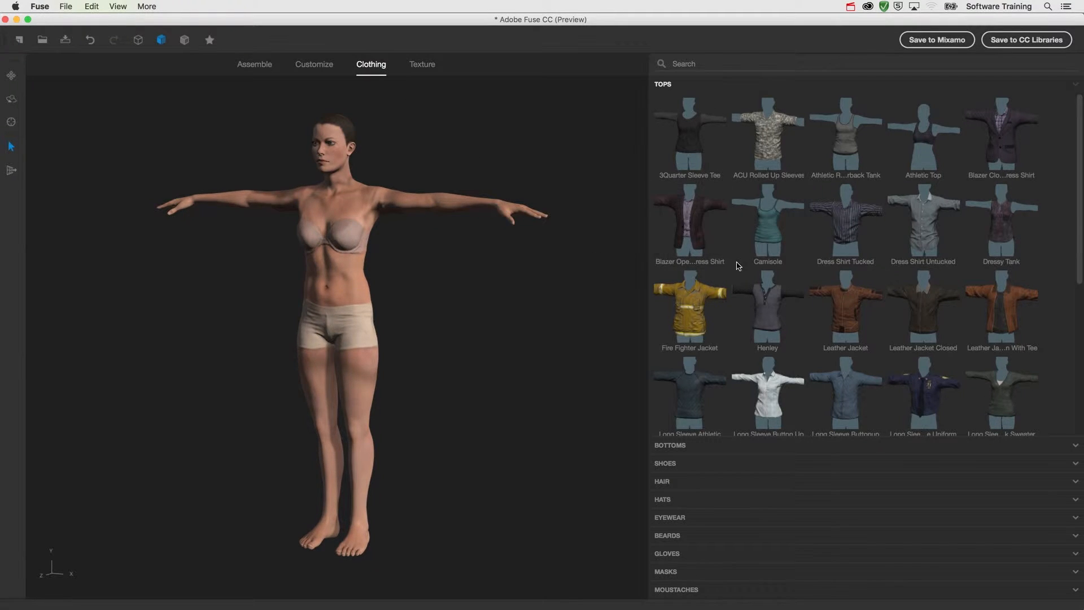
pyautogui.click(846, 151)
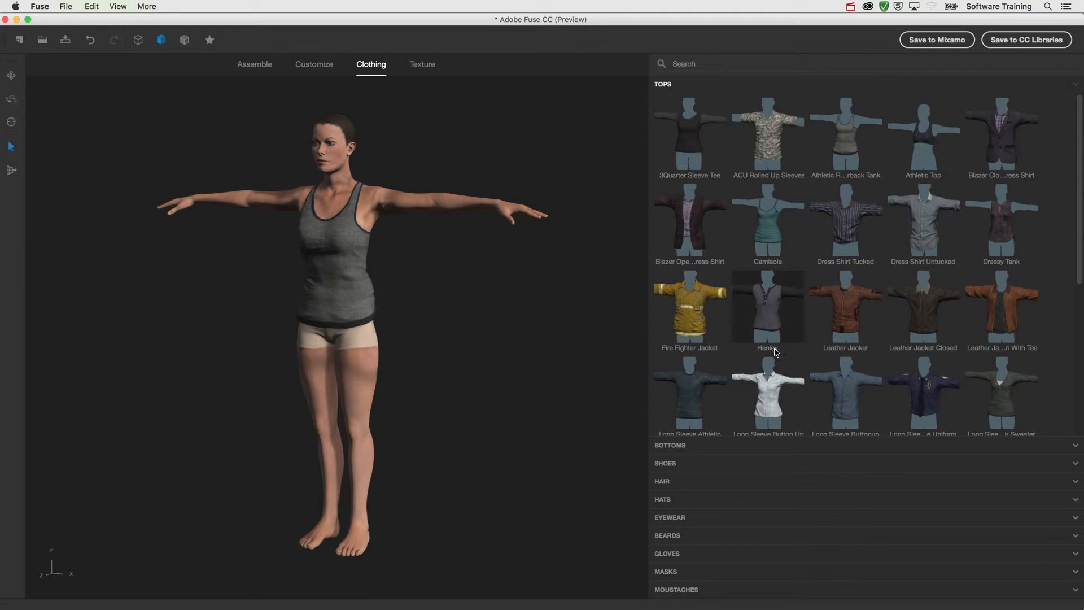
pyautogui.click(687, 445)
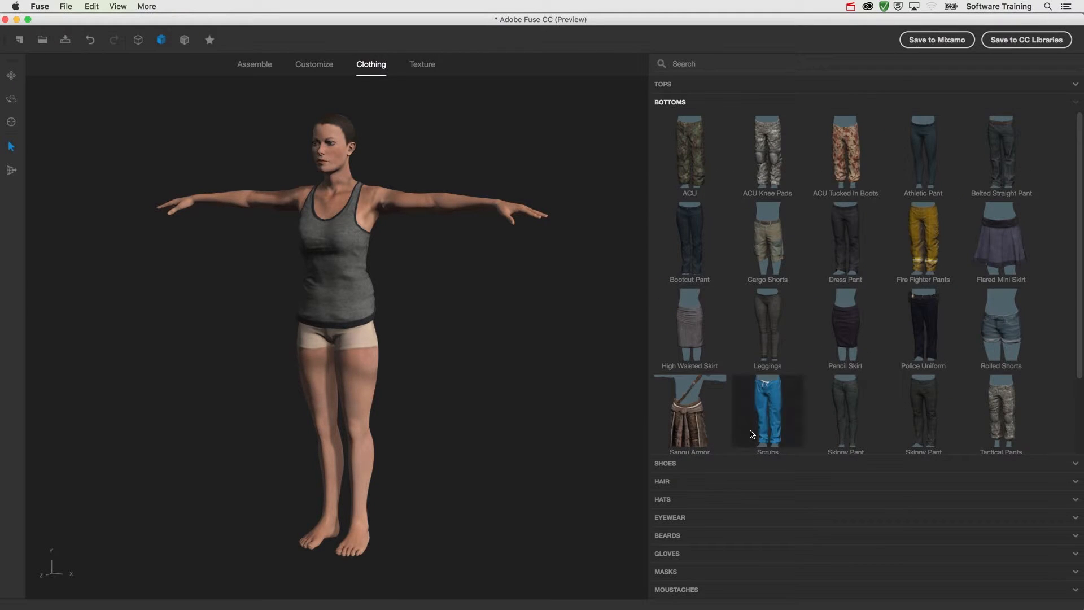
pyautogui.click(714, 245)
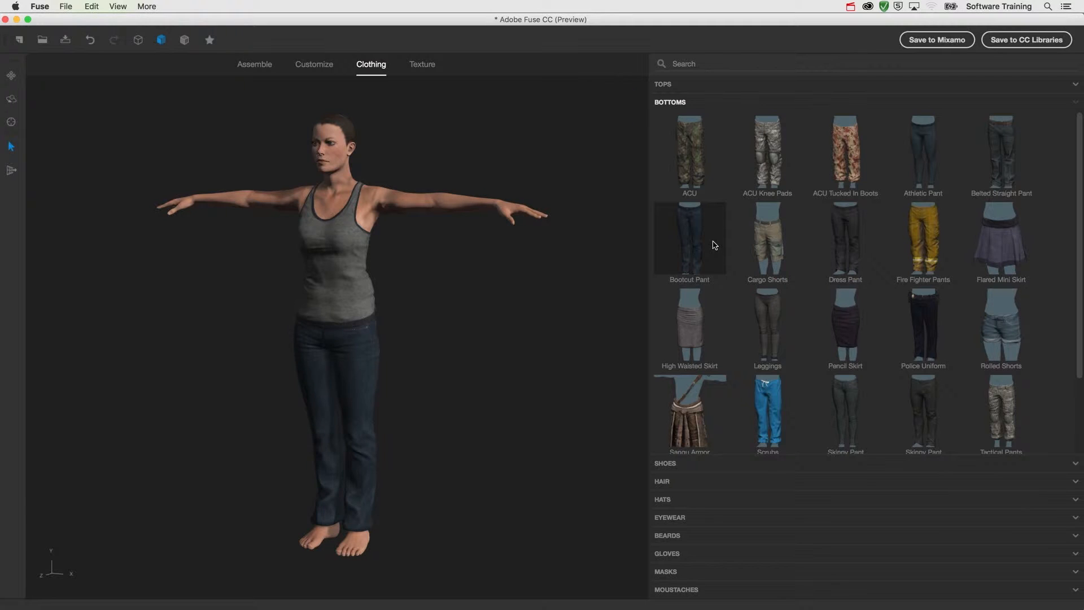
# Give the character the Running Shoes and the Alpha Long Hair hairstyle.
pyautogui.click(673, 466)
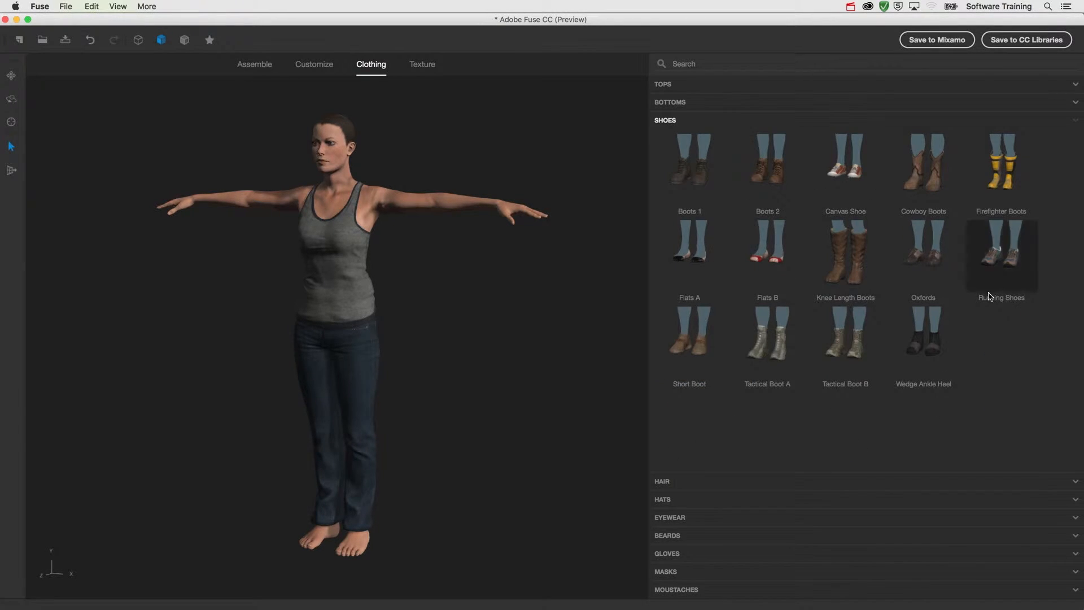
pyautogui.click(1006, 277)
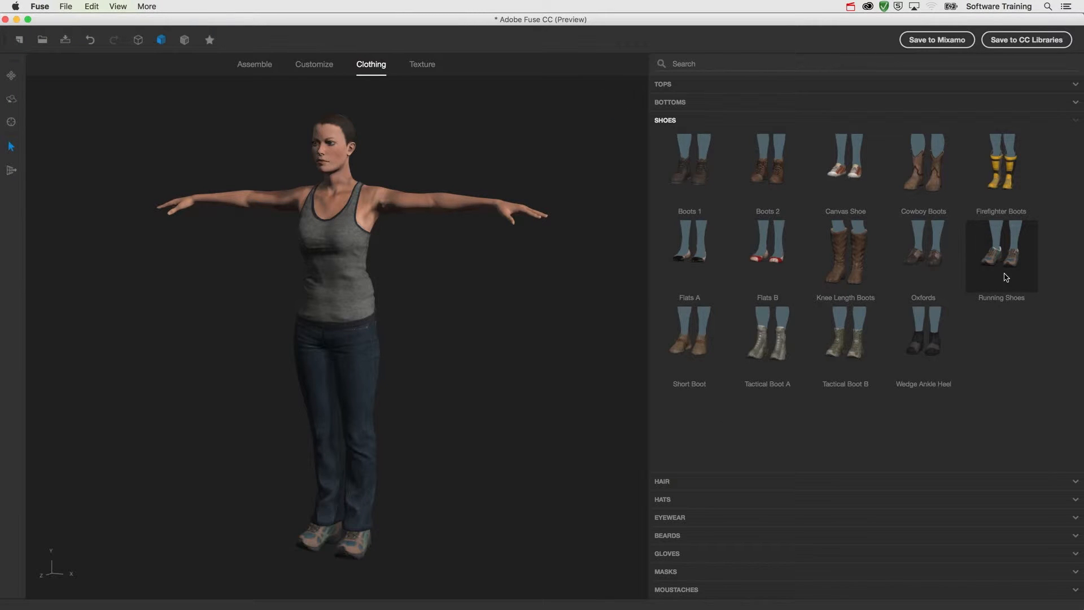
pyautogui.click(781, 482)
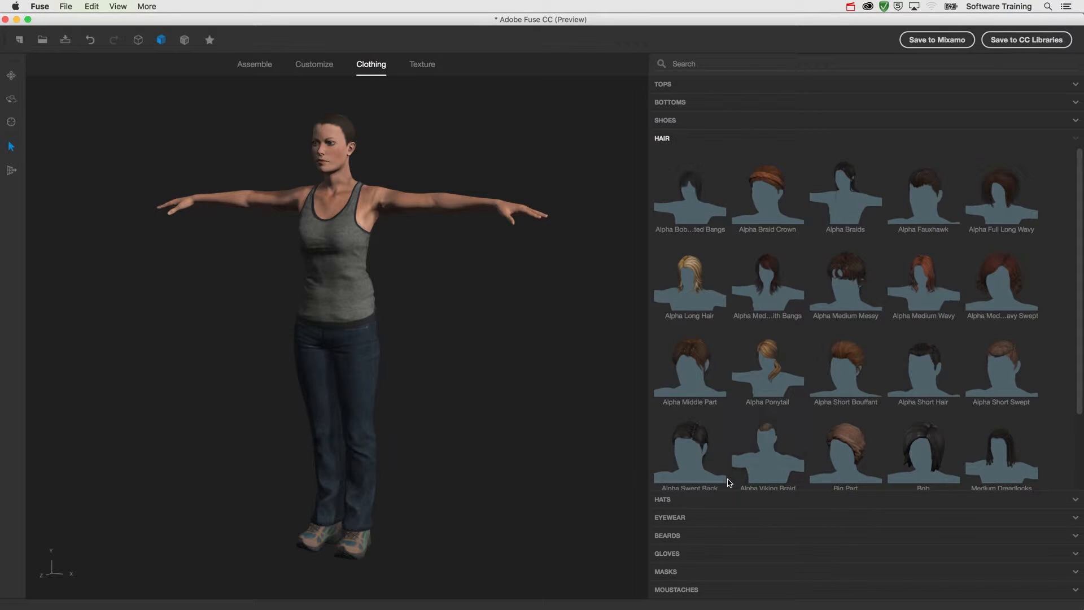
pyautogui.click(686, 277)
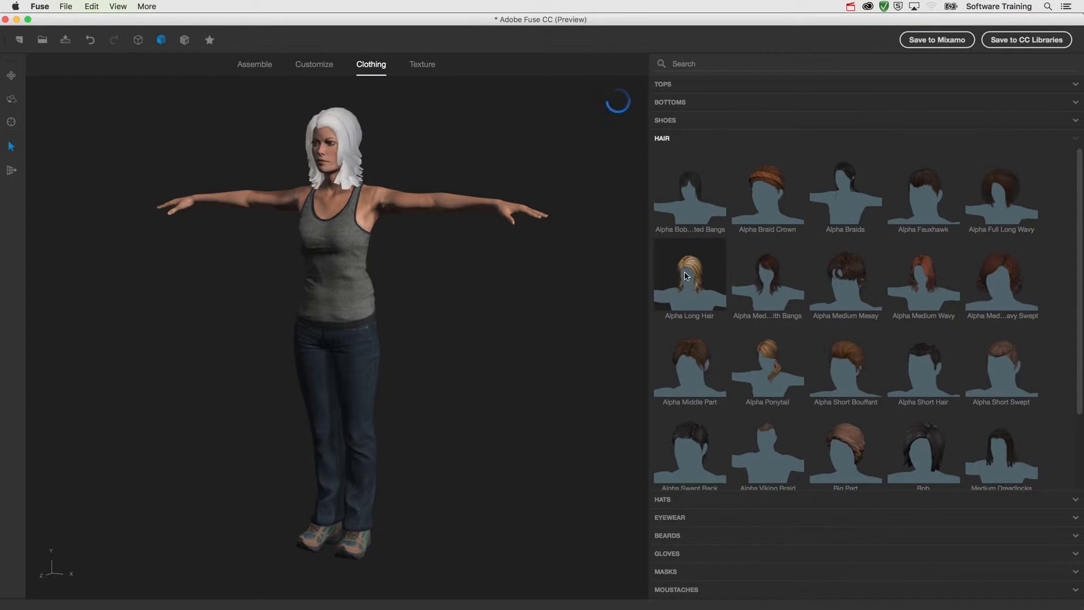
# Look through the hats, try the Tactical Goggles on the character and remove them.
pyautogui.click(677, 502)
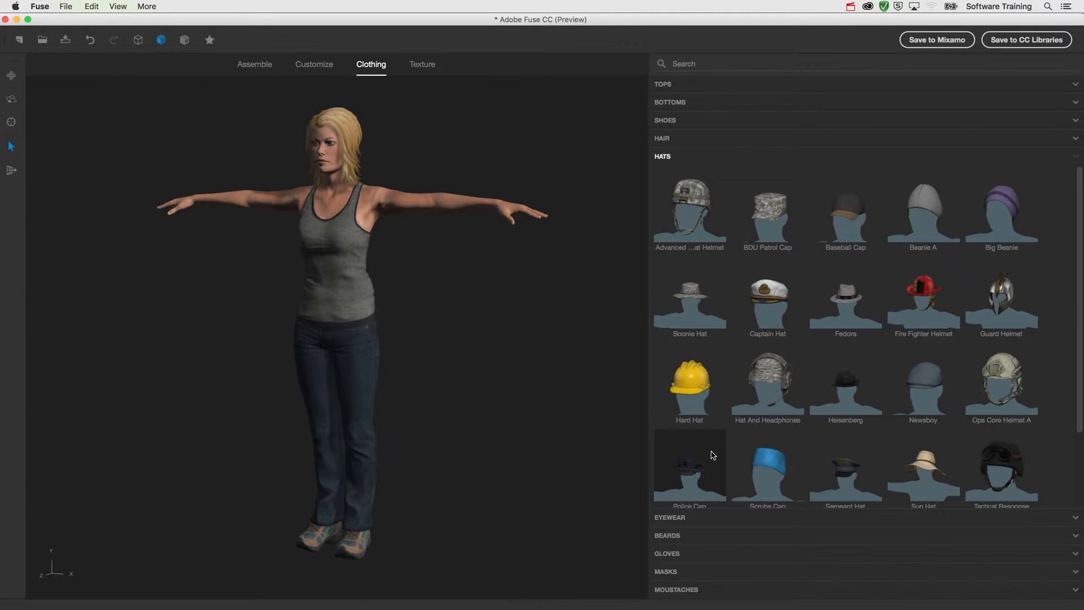
pyautogui.moveTo(1079, 278); pyautogui.dragTo(1082, 204)
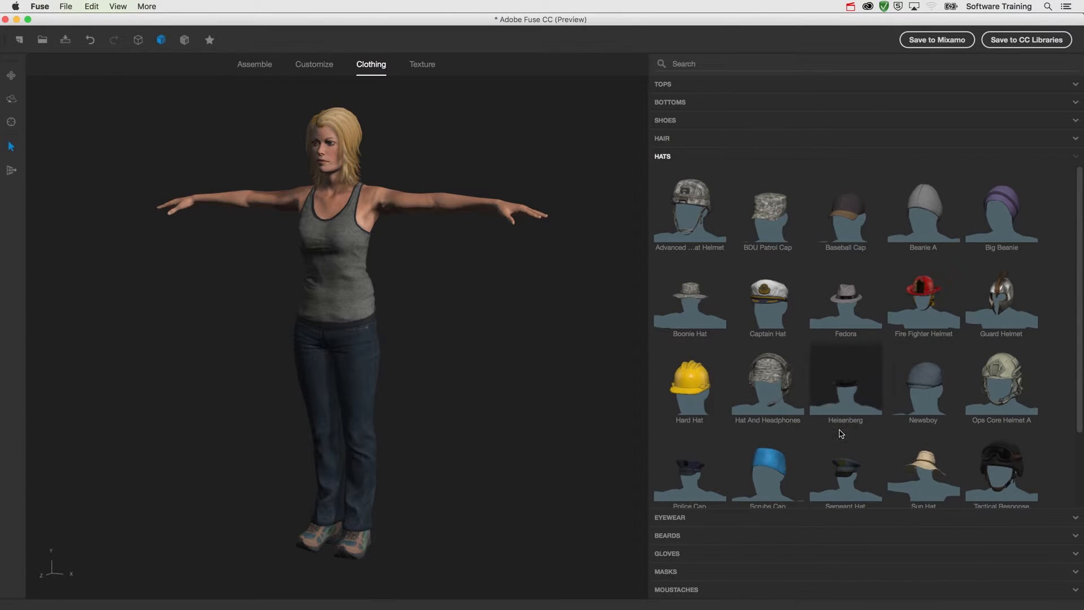
pyautogui.click(671, 522)
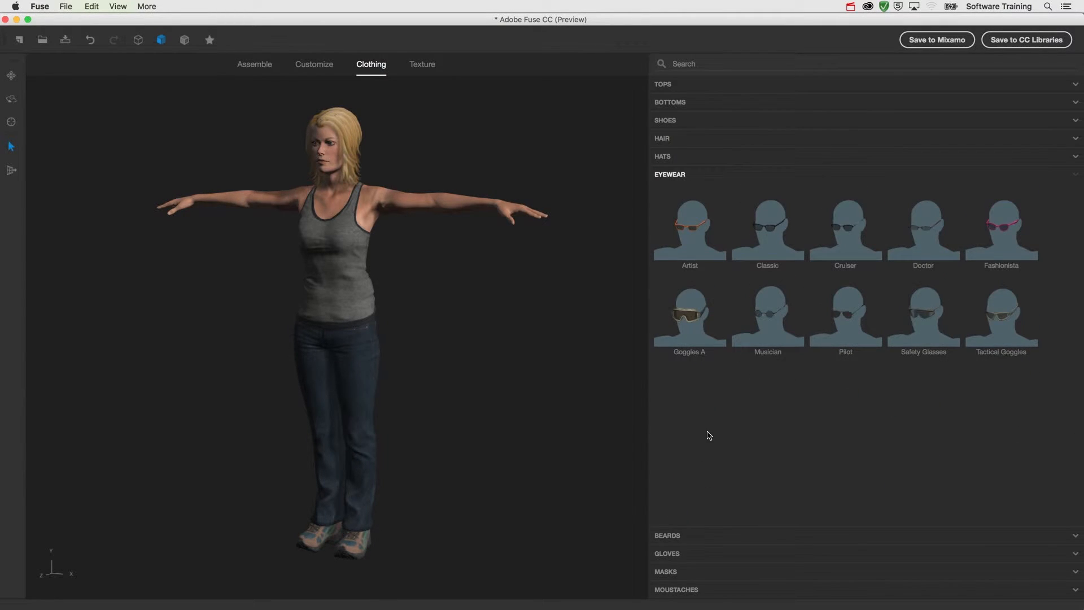
pyautogui.click(1006, 326)
pyautogui.press('Delete')
pyautogui.moveTo(478, 370)
pyautogui.mouseDown()
pyautogui.moveTo(431, 356)
pyautogui.moveTo(291, 358)
pyautogui.moveTo(143, 310)
pyautogui.moveTo(164, 363)
pyautogui.moveTo(346, 383)
pyautogui.moveTo(486, 358)
pyautogui.mouseUp()
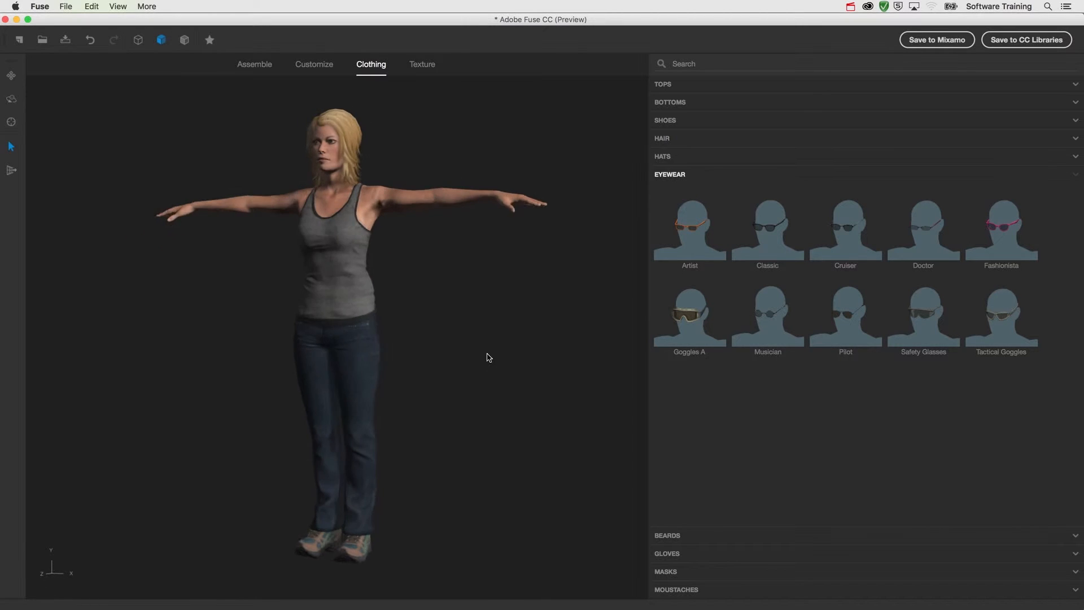
# Examine the texture parameters available for the character's tank top and body skin, leaving nothing selected.
pyautogui.click(418, 66)
pyautogui.click(348, 260)
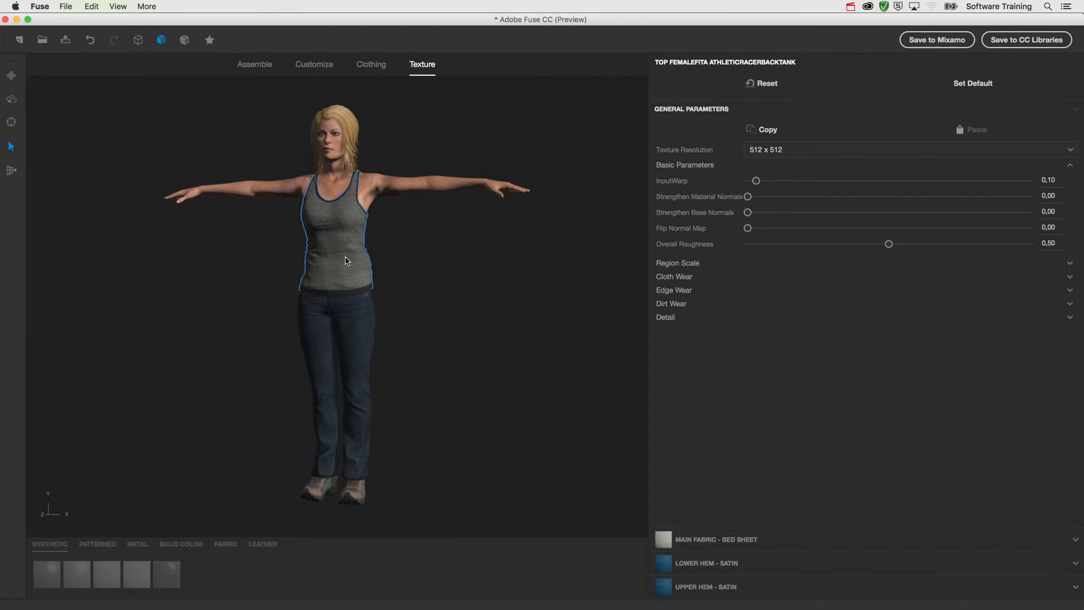
pyautogui.click(375, 195)
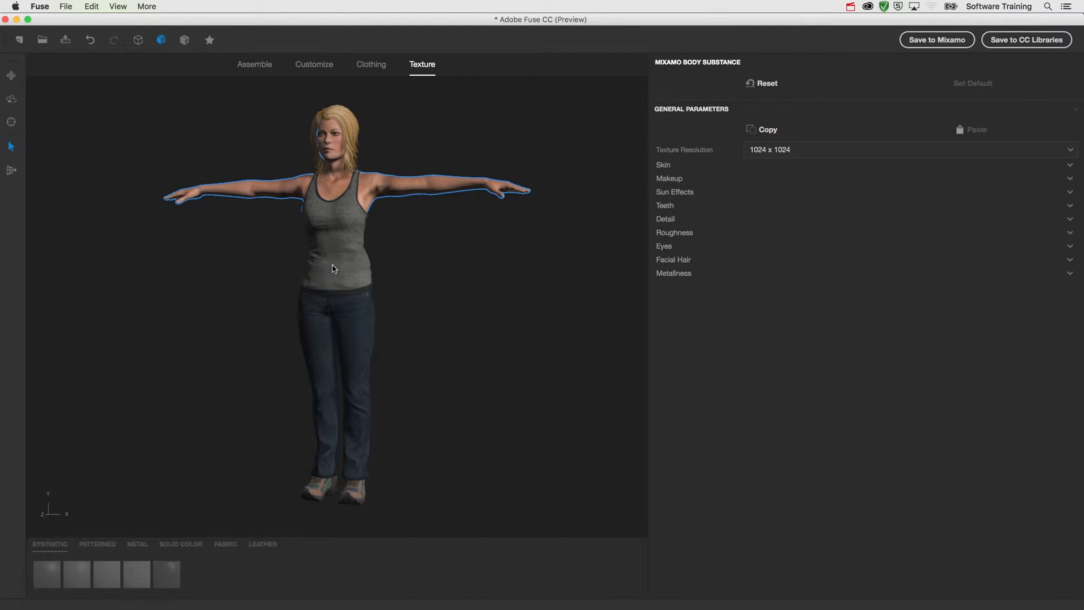
pyautogui.click(327, 257)
pyautogui.click(450, 263)
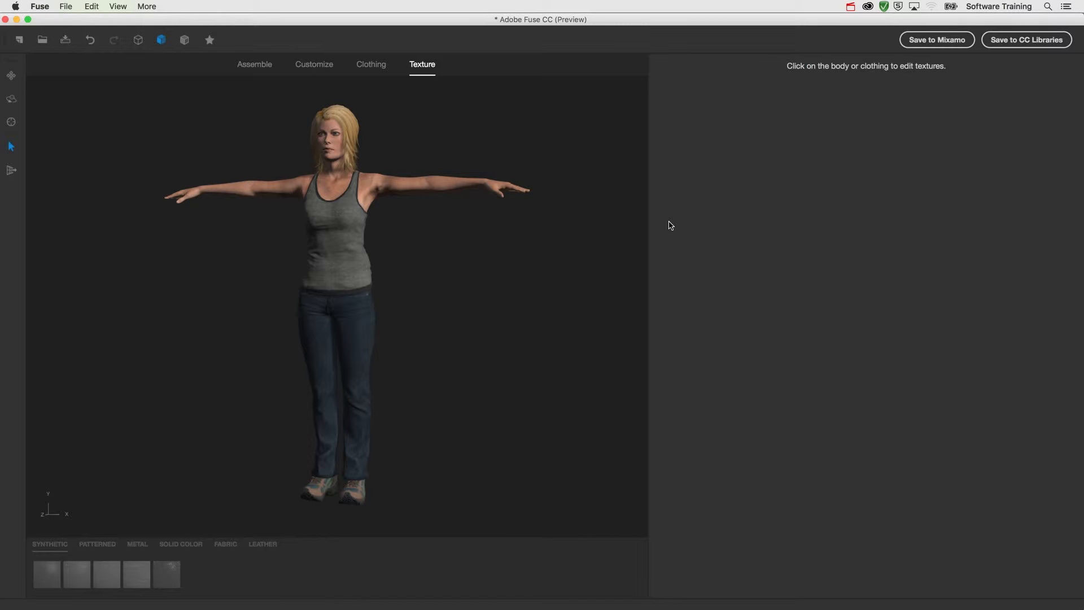
# Save the character to the Creative Cloud library My Library under the name QuickTip.
pyautogui.click(1029, 43)
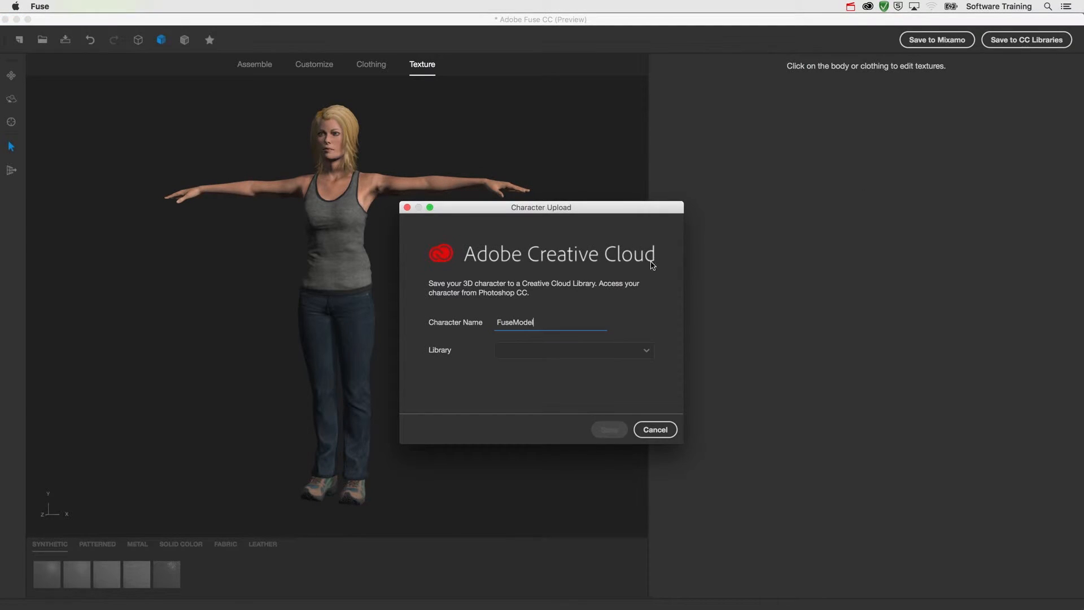
pyautogui.moveTo(548, 321); pyautogui.dragTo(424, 312)
pyautogui.write('Q')
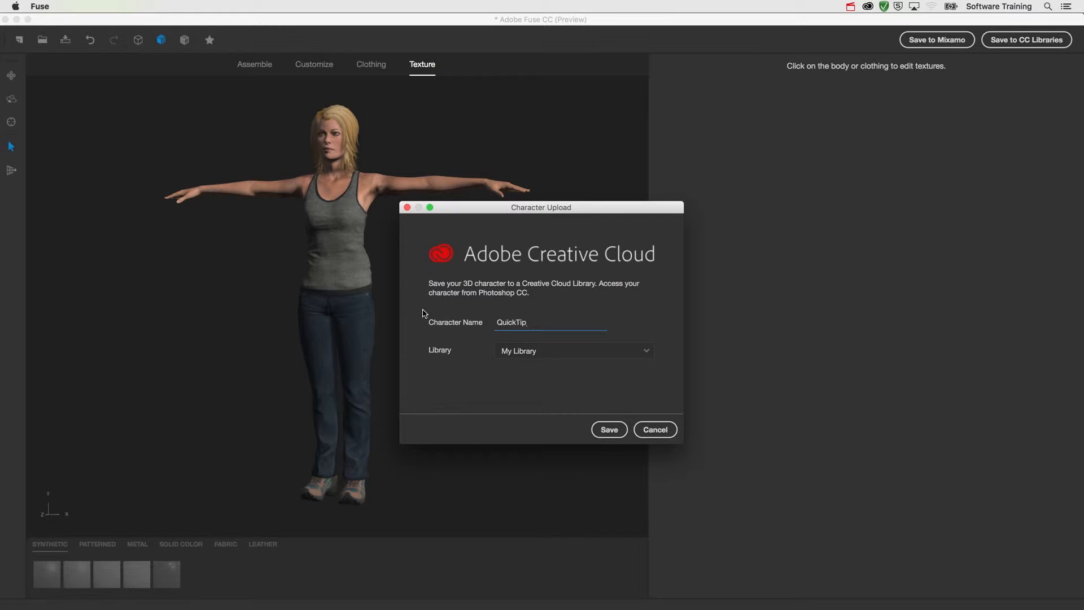
pyautogui.write('uickTip')
pyautogui.click(612, 430)
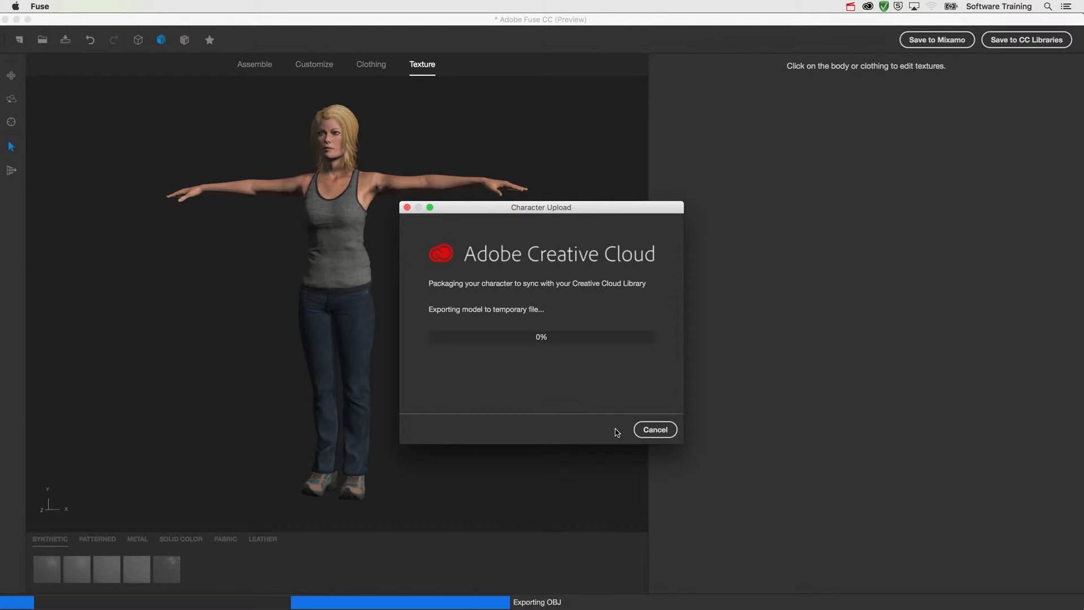
pyautogui.click(657, 430)
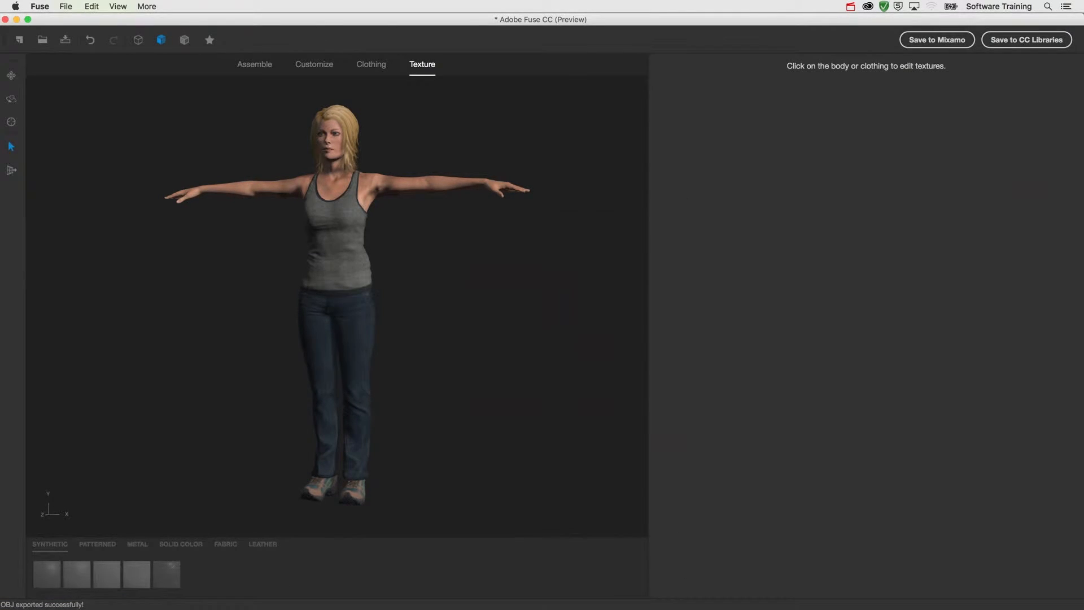
# Switch to Photoshop and place the QuickTip 3D character from My Library onto the Starbucks storefront photo.
pyautogui.press('super+Tab')
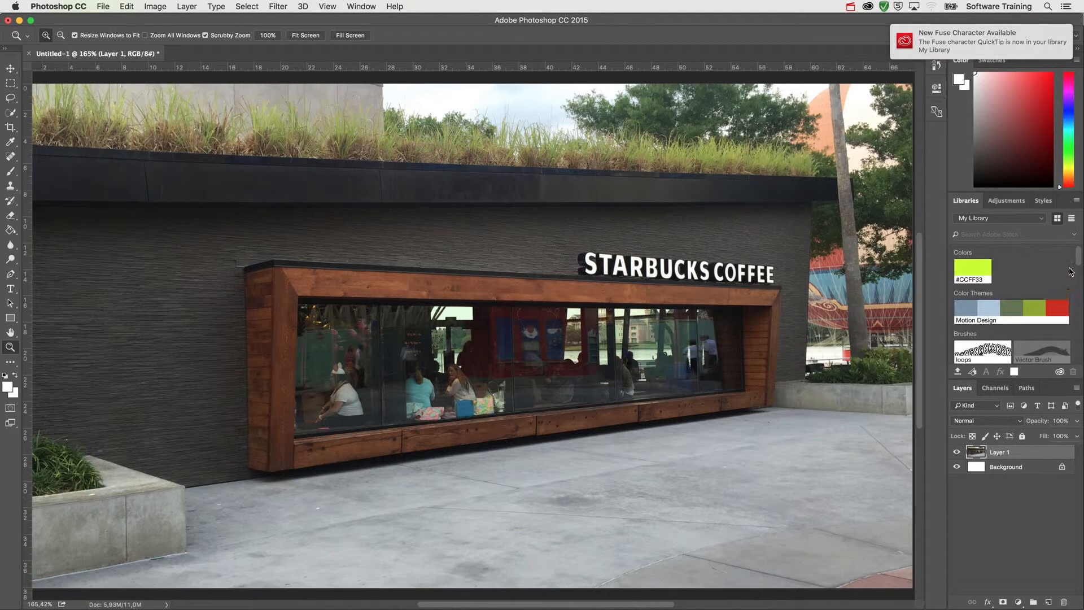
pyautogui.moveTo(1081, 260); pyautogui.dragTo(1079, 353)
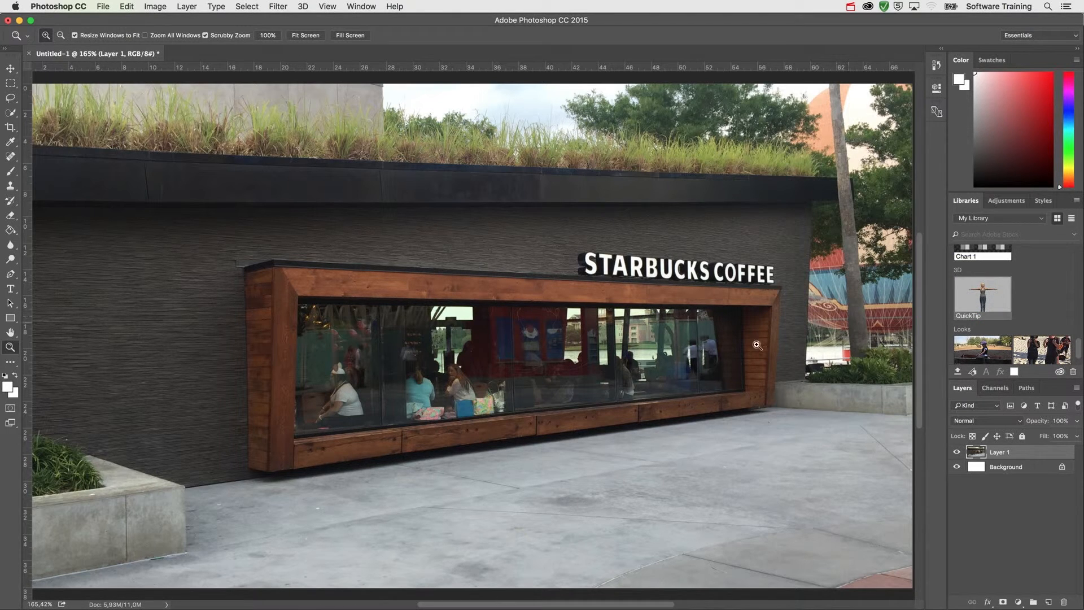
pyautogui.moveTo(599, 421); pyautogui.dragTo(599, 419)
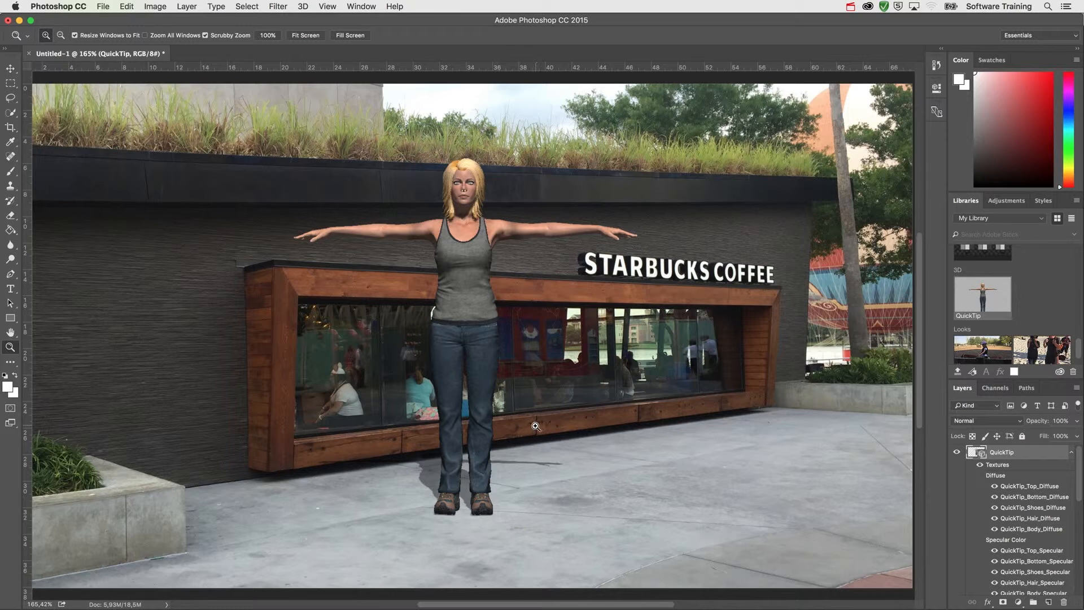
# In the 3D workspace, rotate the QuickTip character about its vertical axis and scale it down uniformly to about 1254 × 1300 × 205 mm.
pyautogui.click(1055, 37)
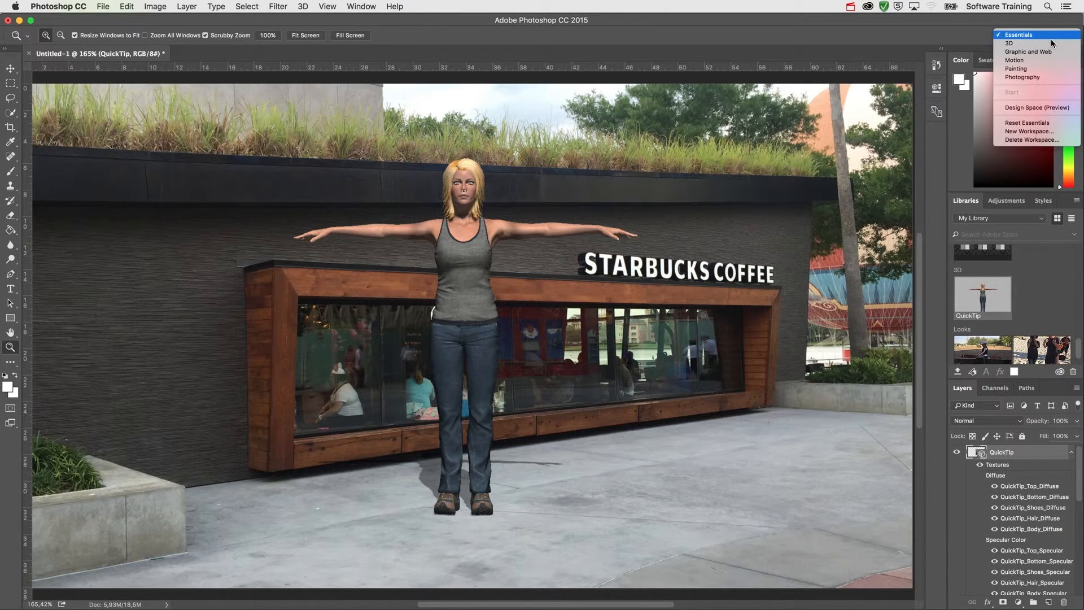
pyautogui.click(1047, 44)
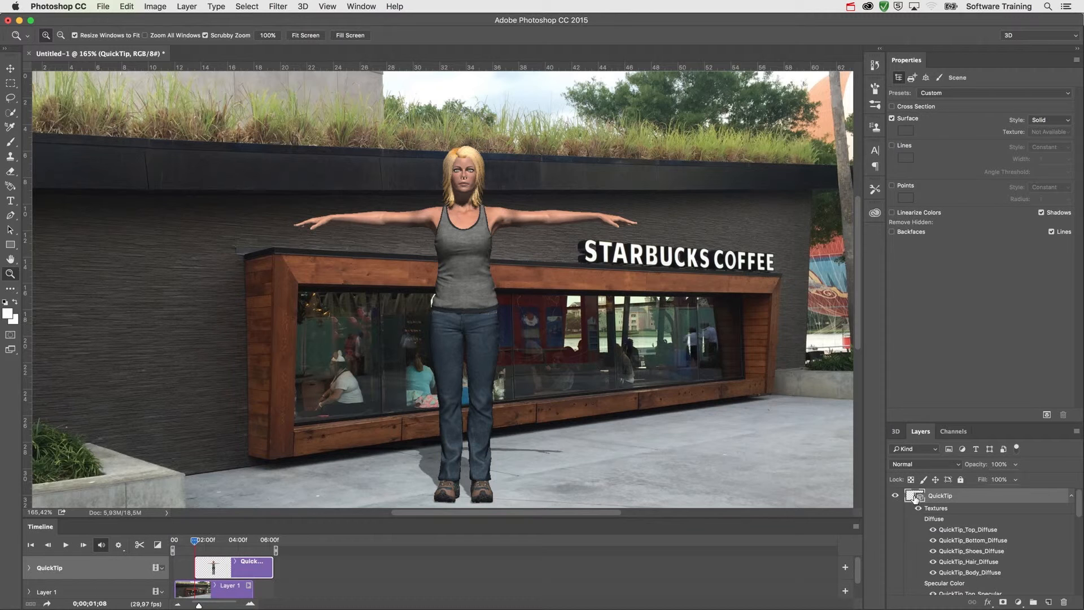
pyautogui.press('v')
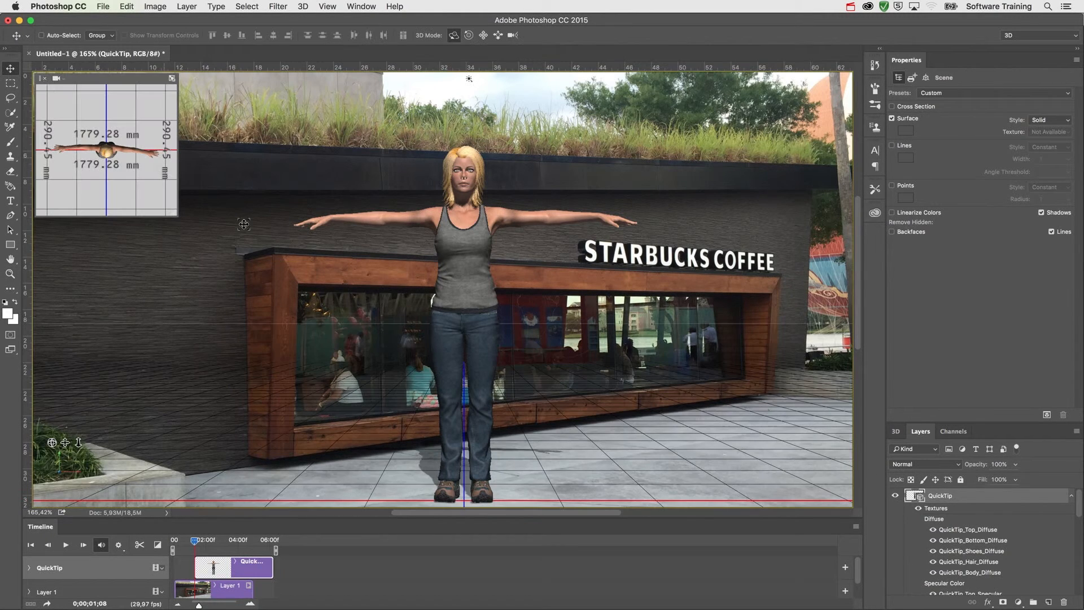
pyautogui.click(473, 311)
pyautogui.moveTo(643, 328); pyautogui.dragTo(426, 382)
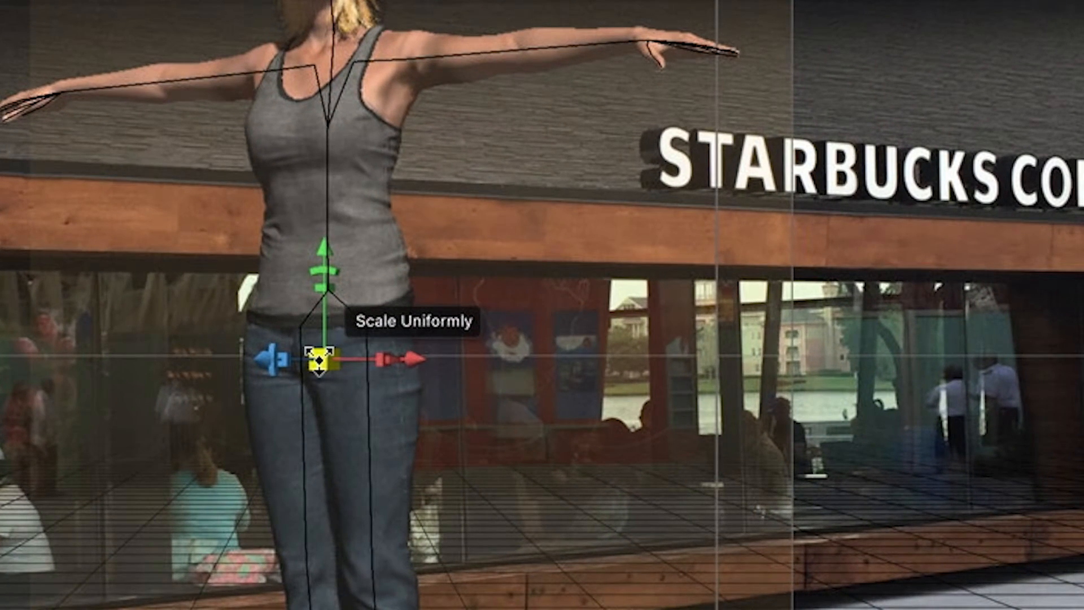
pyautogui.moveTo(320, 358); pyautogui.dragTo(323, 561)
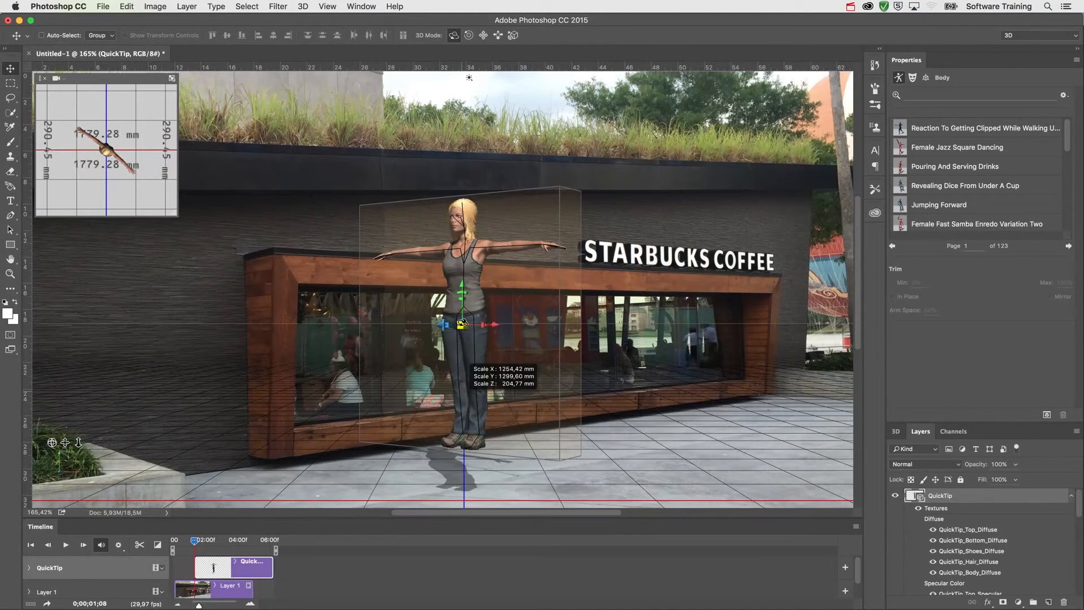
# Lower the character onto the pavement and apply the Female Fast Samba Enredo Variation Two body animation.
pyautogui.moveTo(462, 284); pyautogui.dragTo(461, 321)
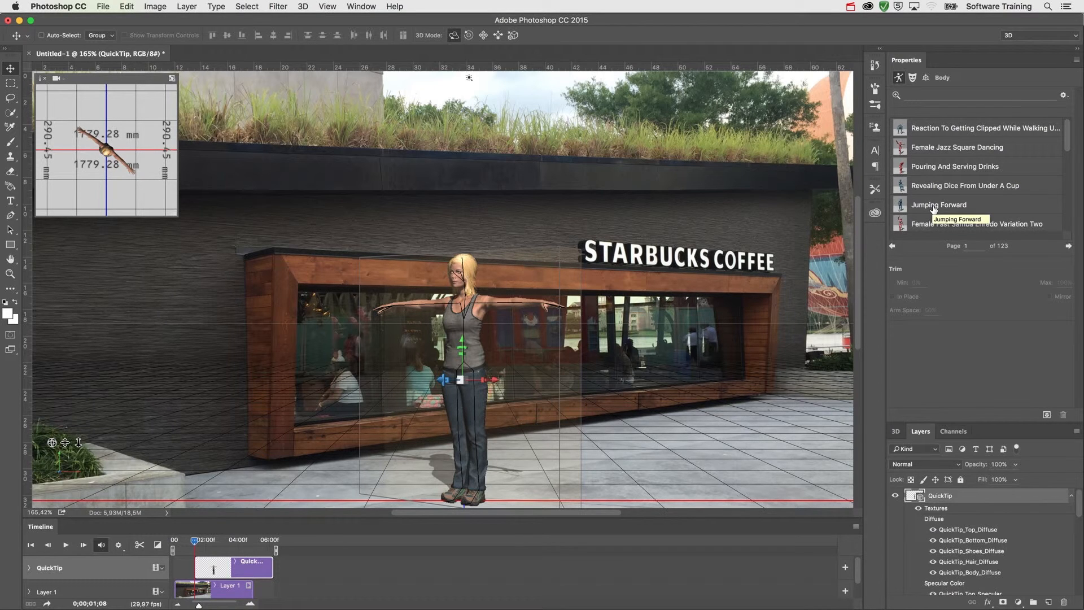
pyautogui.click(991, 226)
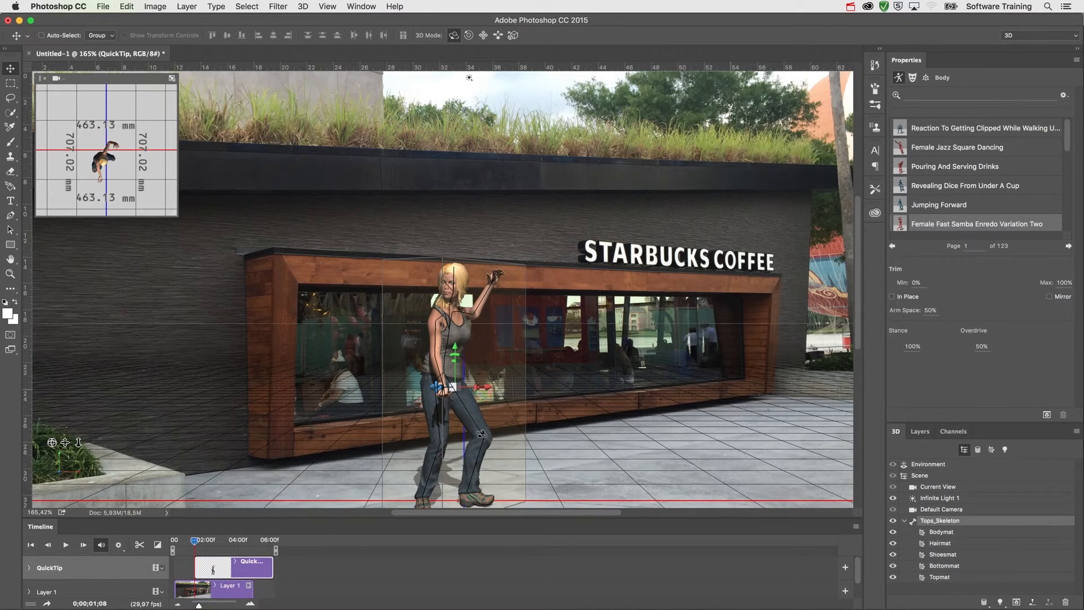
# Scrub the timeline to 0;00;03;13 to choose the character's dance pose.
pyautogui.click(361, 6)
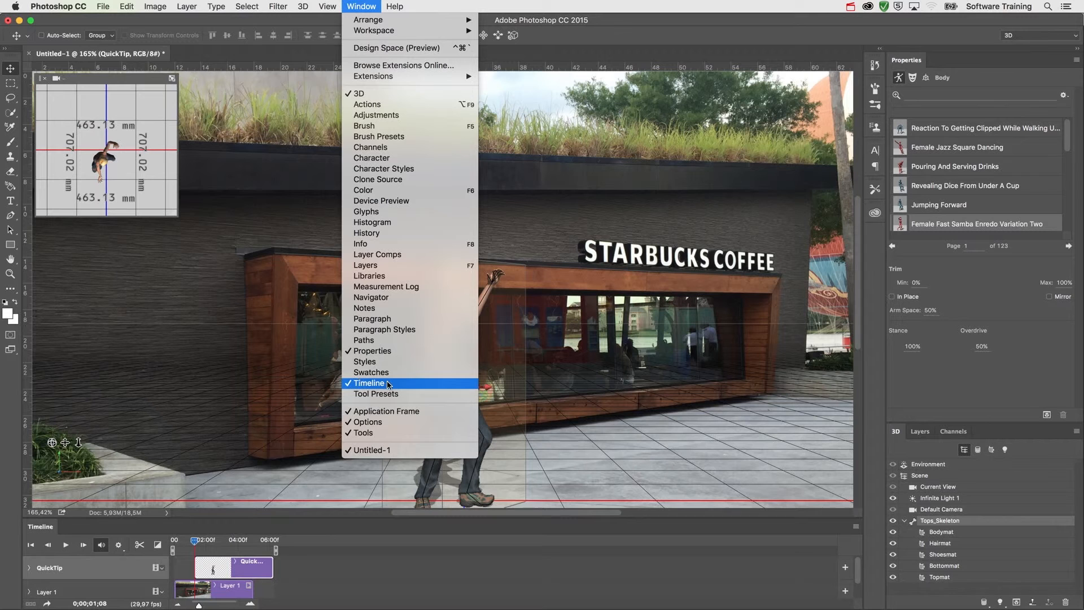
pyautogui.click(363, 21)
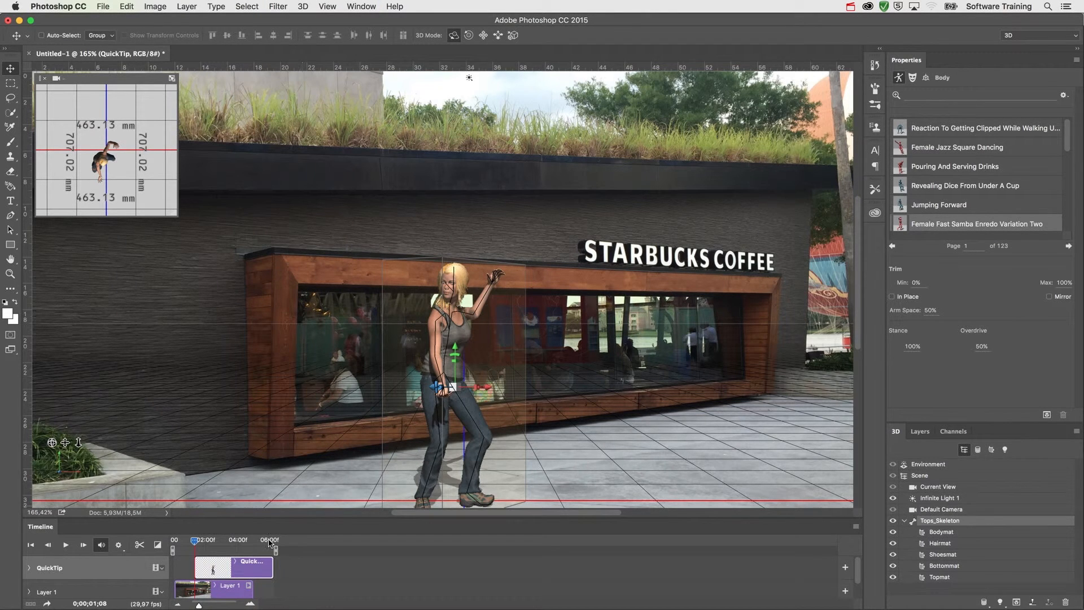
pyautogui.moveTo(195, 543); pyautogui.dragTo(228, 543)
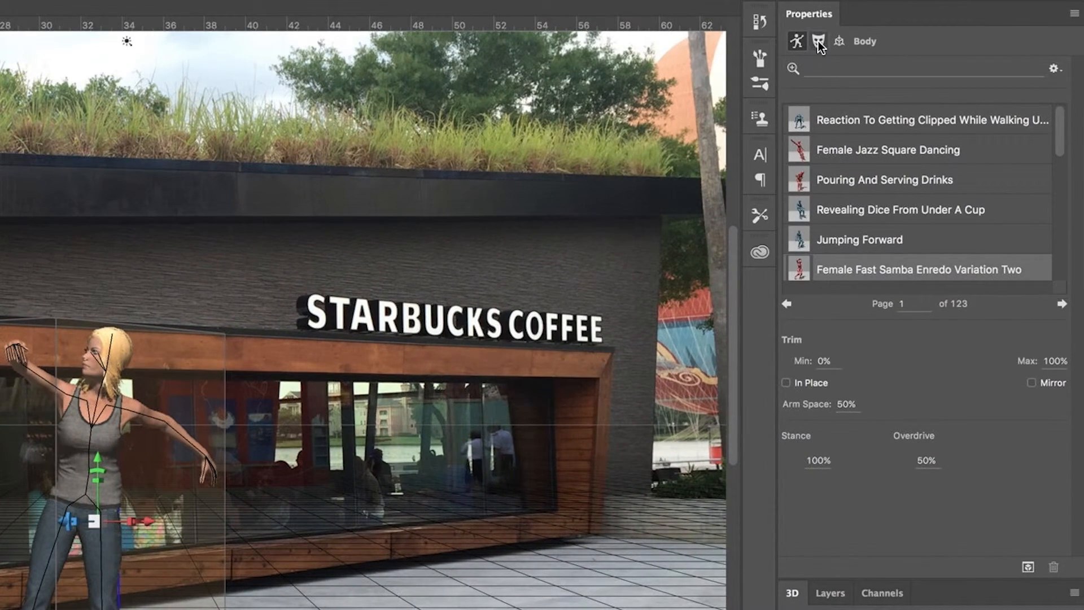
# Try the Piercing Stare and Shy facial expressions on the character, settling on Upset.
pyautogui.click(818, 42)
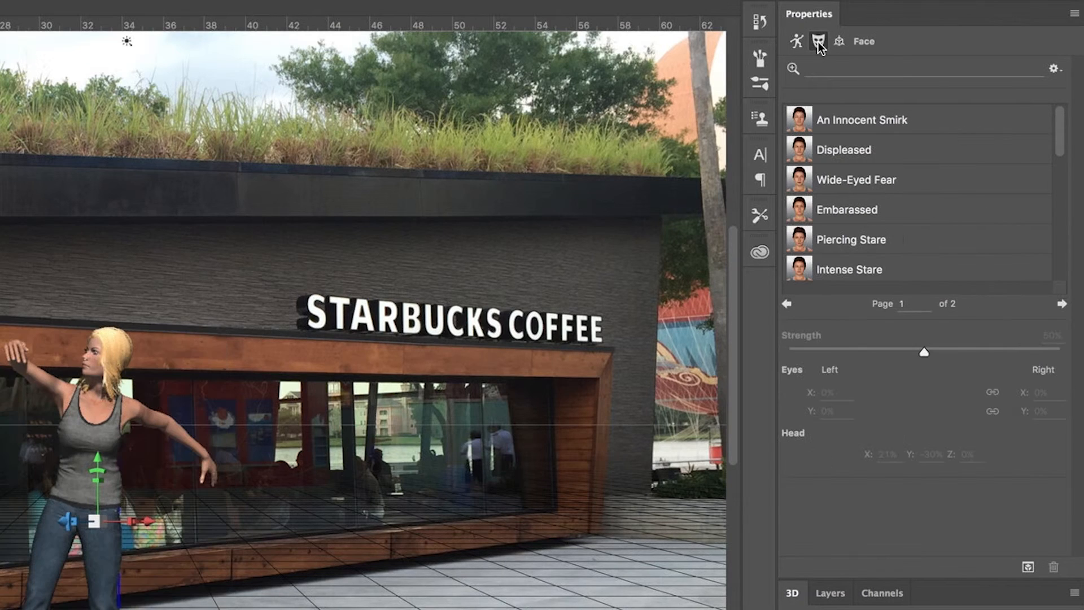
pyautogui.click(843, 244)
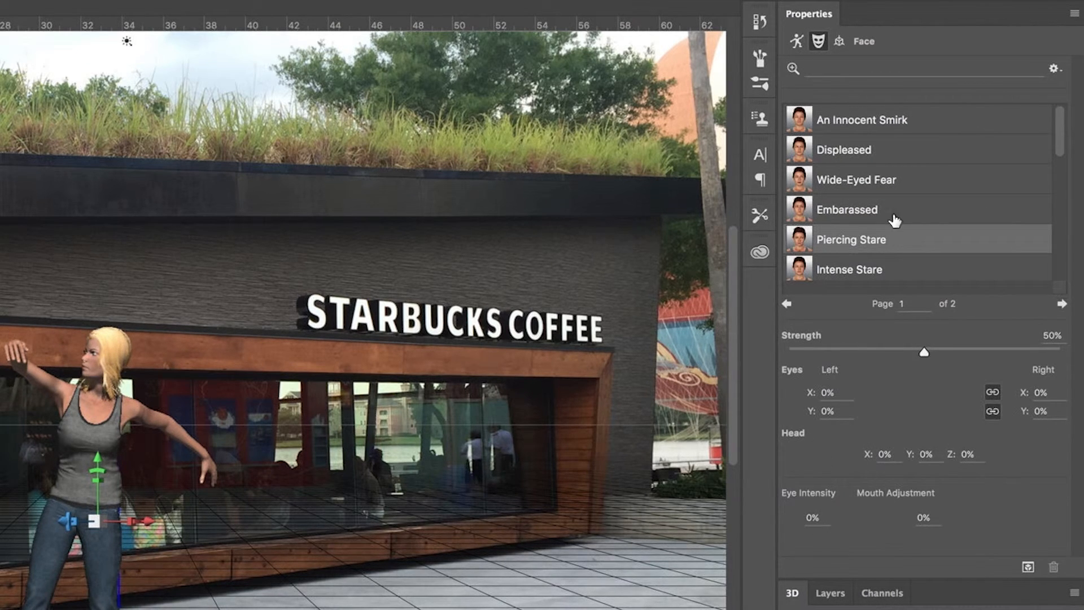
pyautogui.moveTo(1059, 148); pyautogui.dragTo(987, 179)
pyautogui.click(936, 180)
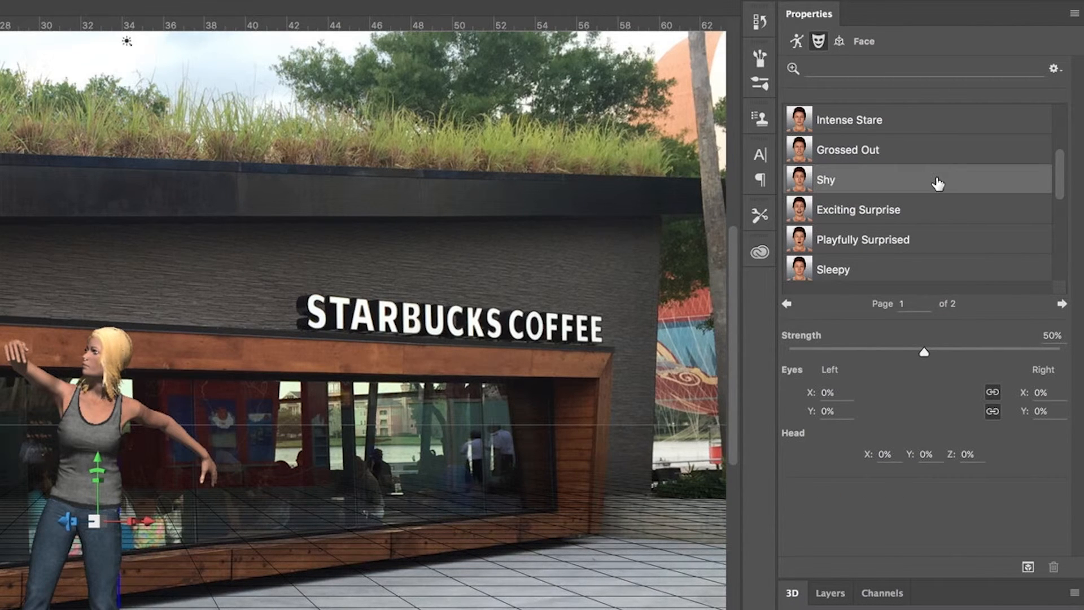
pyautogui.moveTo(1057, 169); pyautogui.dragTo(1055, 213)
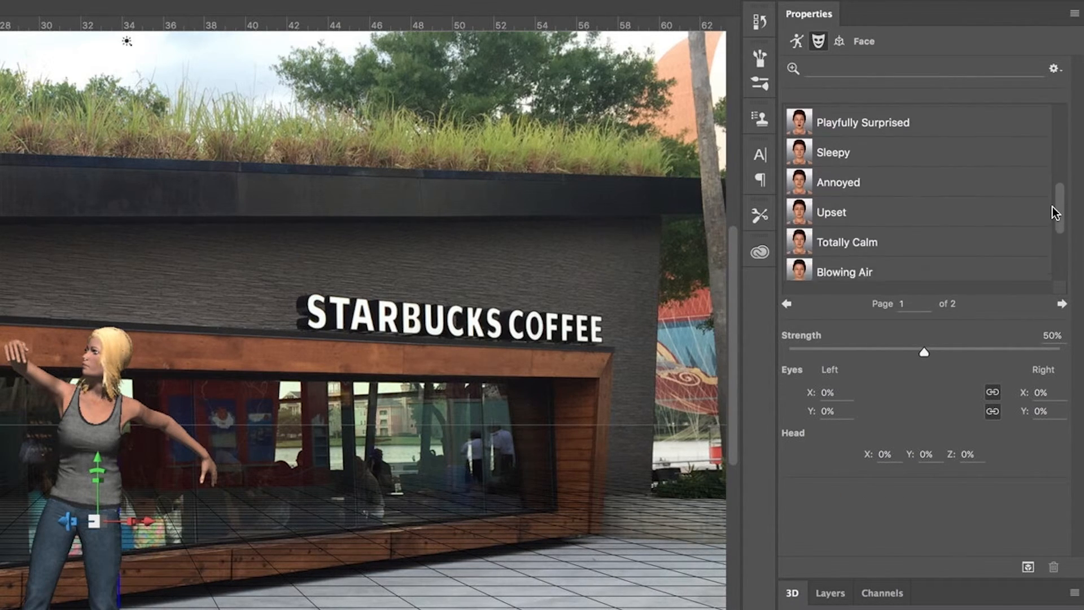
pyautogui.click(959, 213)
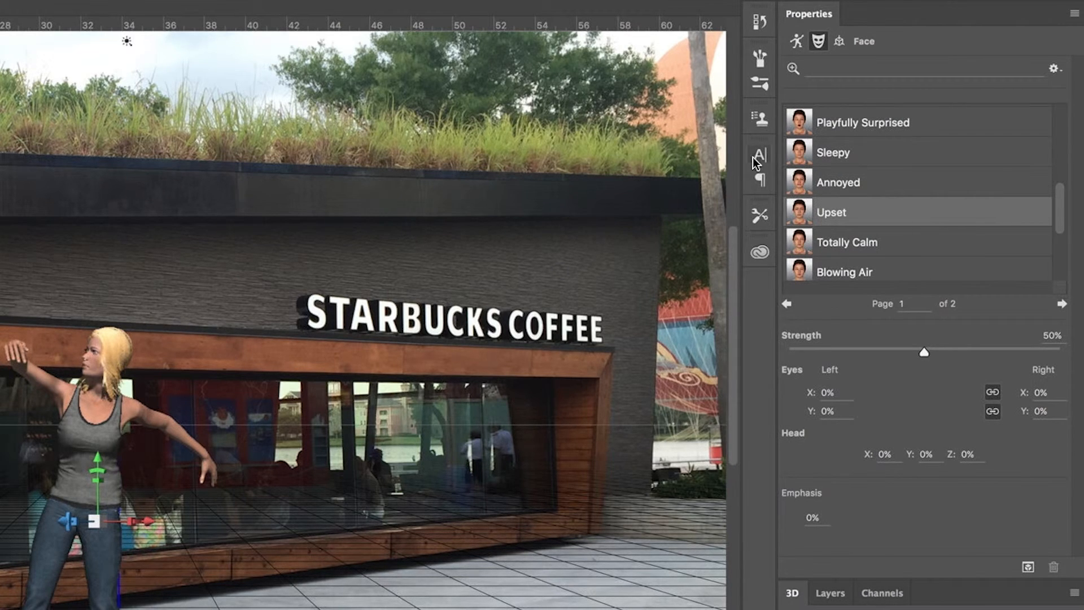
# Review the character's coordinates and body settings, and turn its head to X 32%, Y -17% and Z 3%.
pyautogui.click(843, 45)
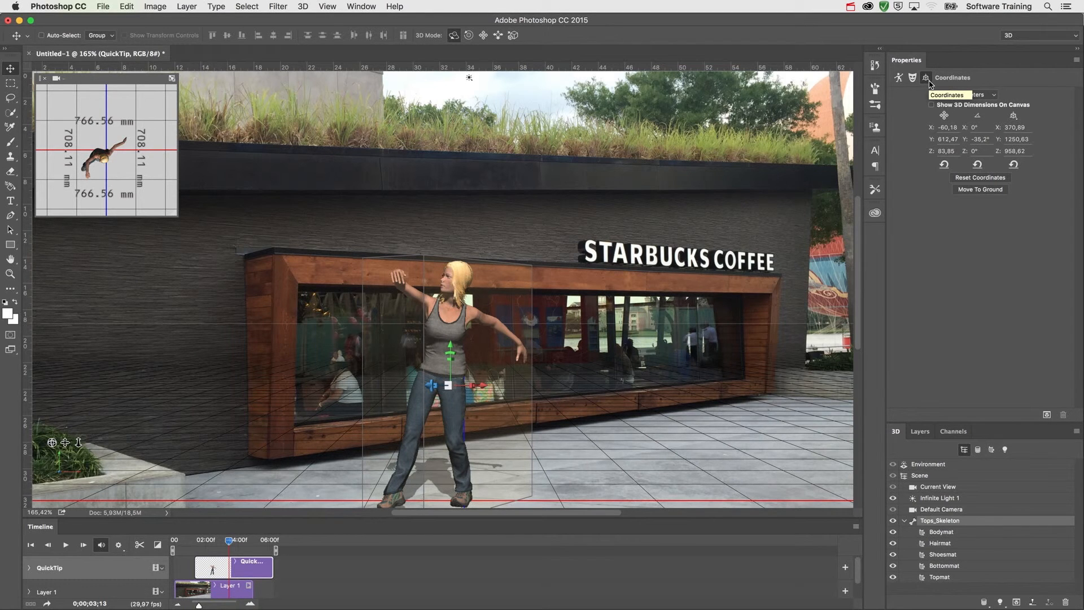
pyautogui.click(898, 78)
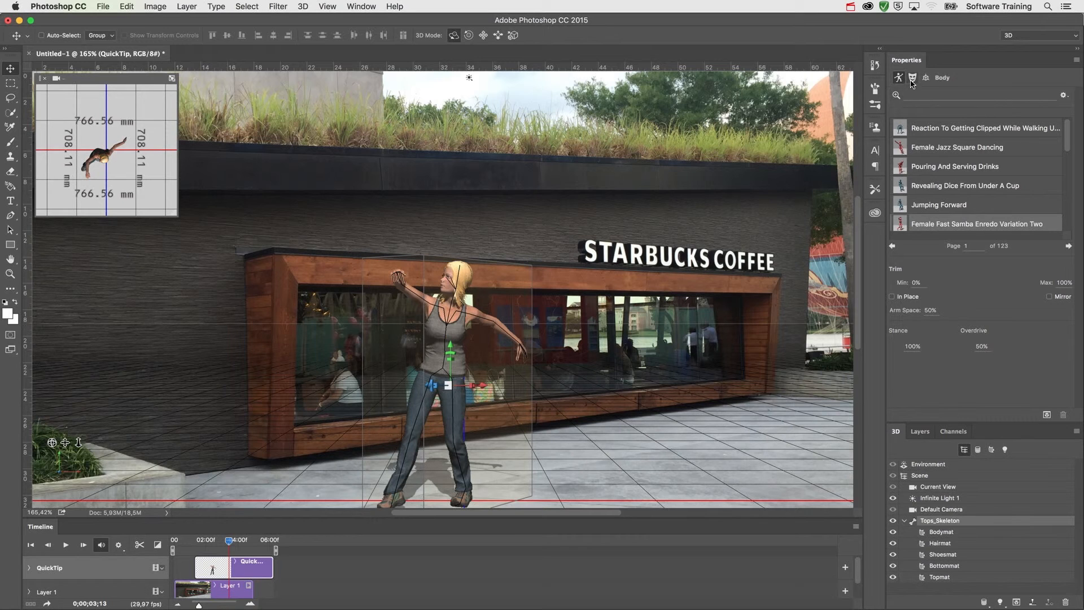
pyautogui.click(913, 79)
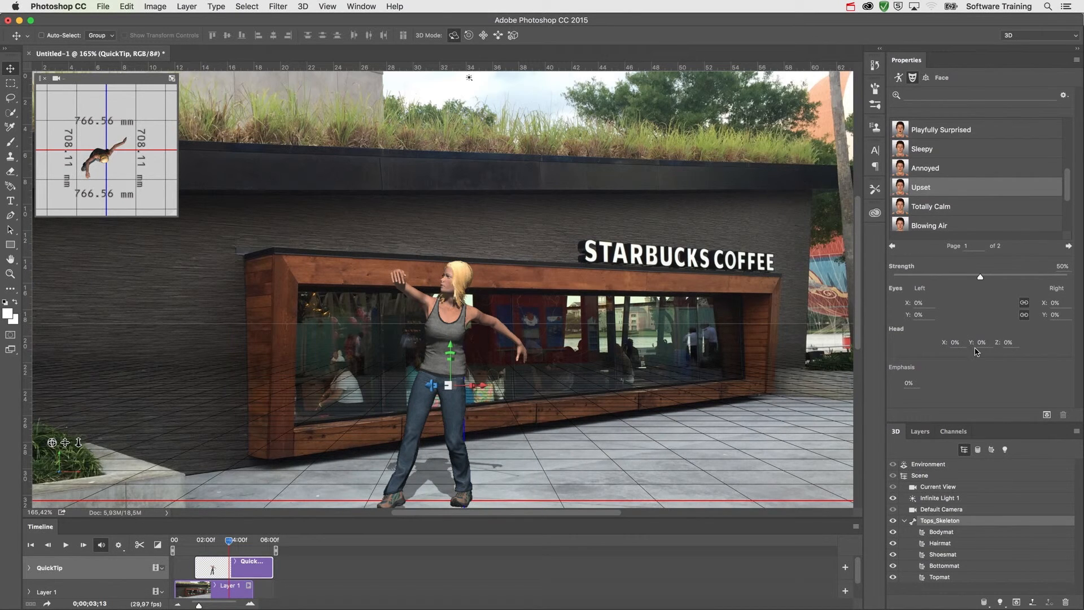
pyautogui.moveTo(943, 344); pyautogui.dragTo(1004, 347)
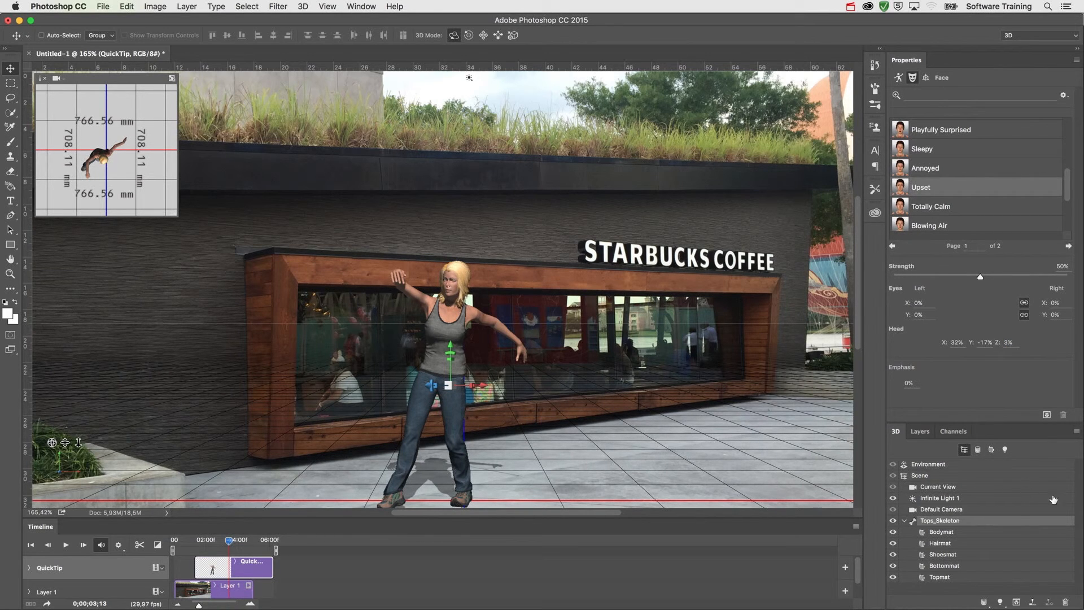
# Redirect Infinite Light 1 to recast the character's shadow on the pavement and set the shadow softness to 16%.
pyautogui.click(953, 499)
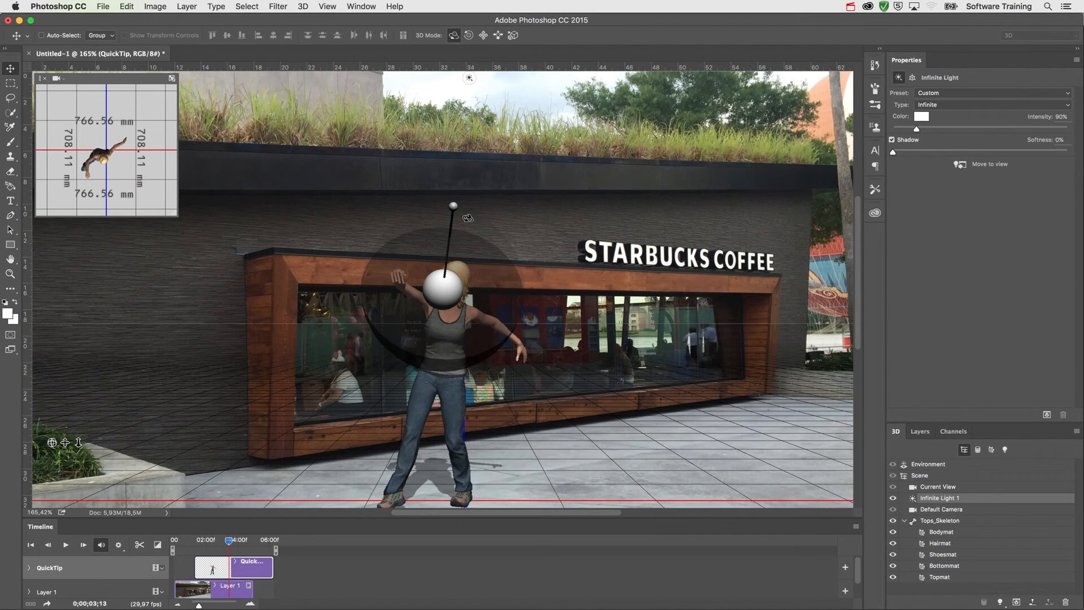
pyautogui.moveTo(453, 205); pyautogui.dragTo(435, 185)
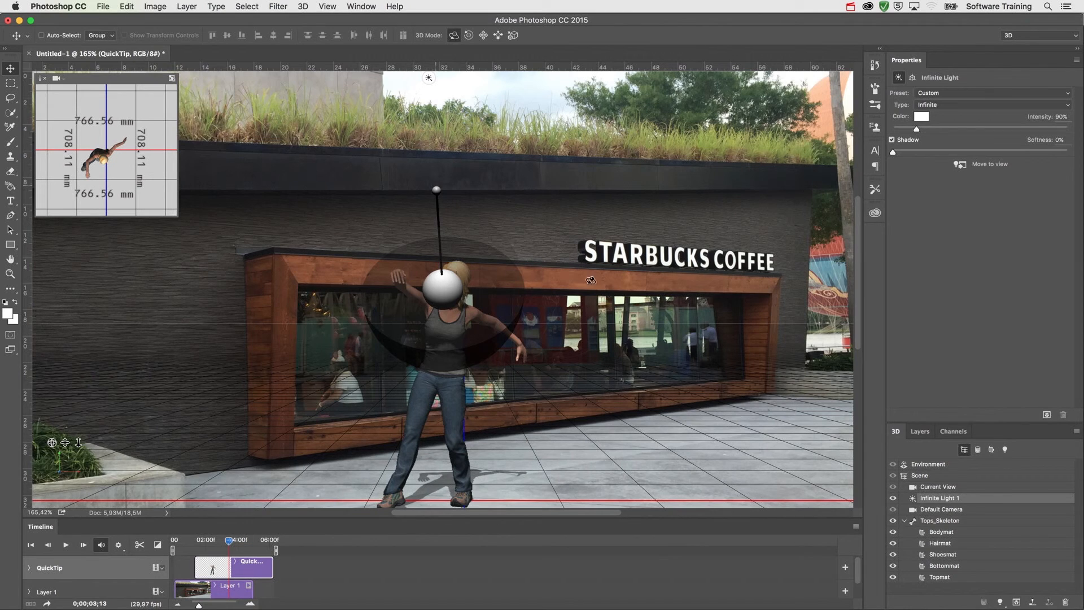
pyautogui.moveTo(893, 152); pyautogui.dragTo(918, 154)
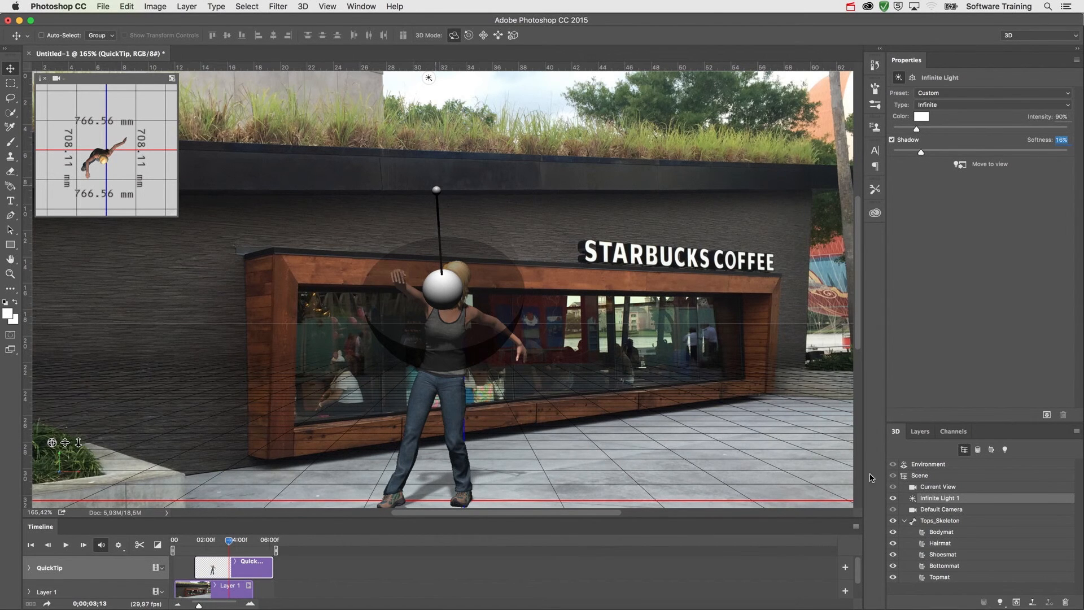
# Select the storefront photo layer, Layer 1, to view the composite without the 3D guides.
pyautogui.click(920, 431)
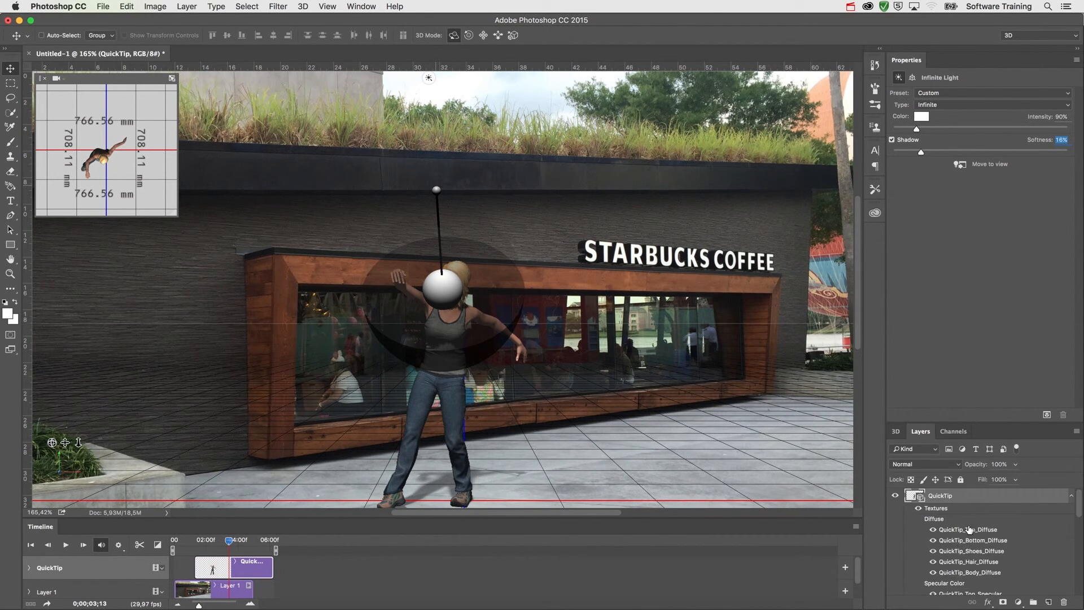
pyautogui.moveTo(1080, 512); pyautogui.dragTo(1081, 591)
pyautogui.click(1011, 574)
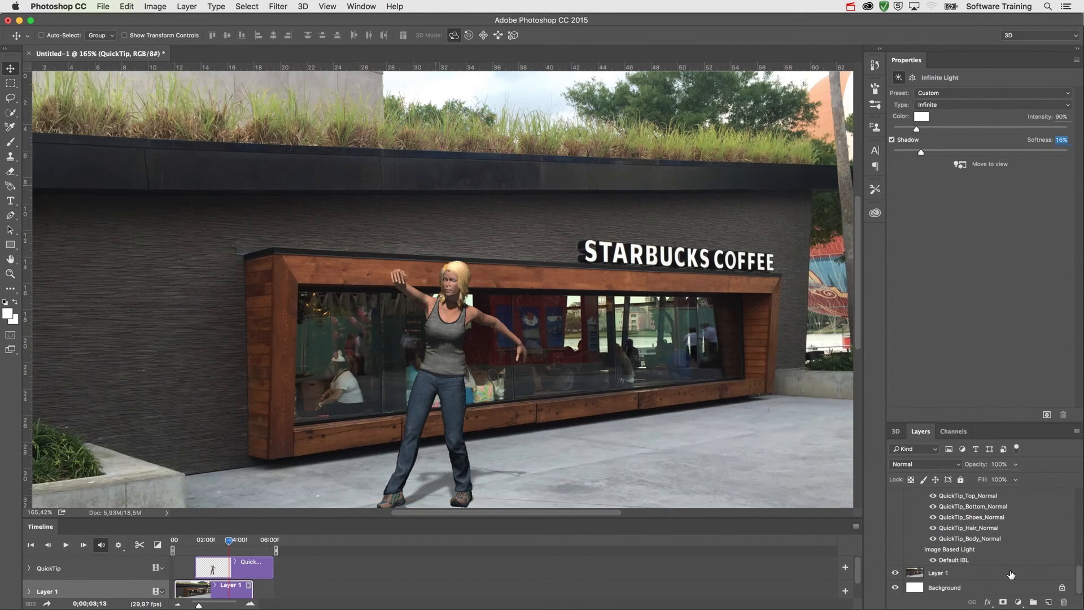